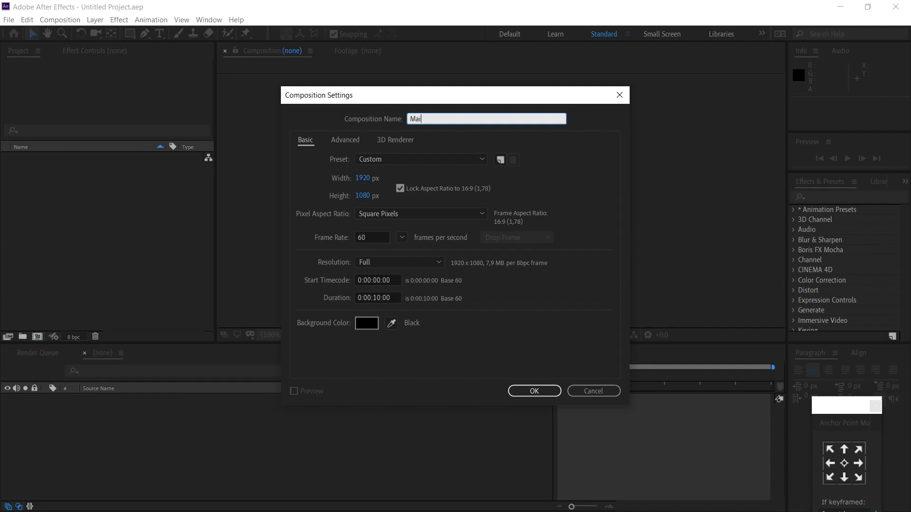
- Create a 1920 x 1080 composition named Main Comp at 60 fps with a 10-second duration
text(Comp)
click(533, 391)
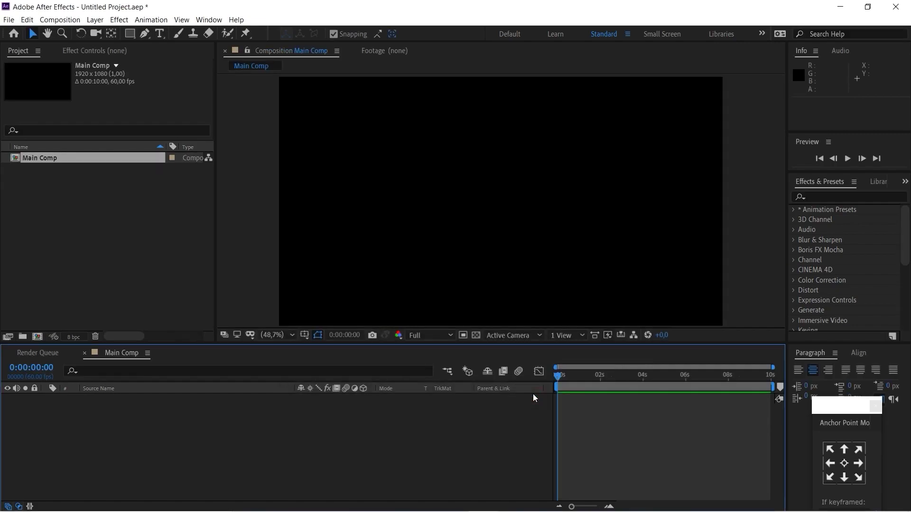
- Add a composition-sized solid layer named Background to Main Comp
right_click(171, 443)
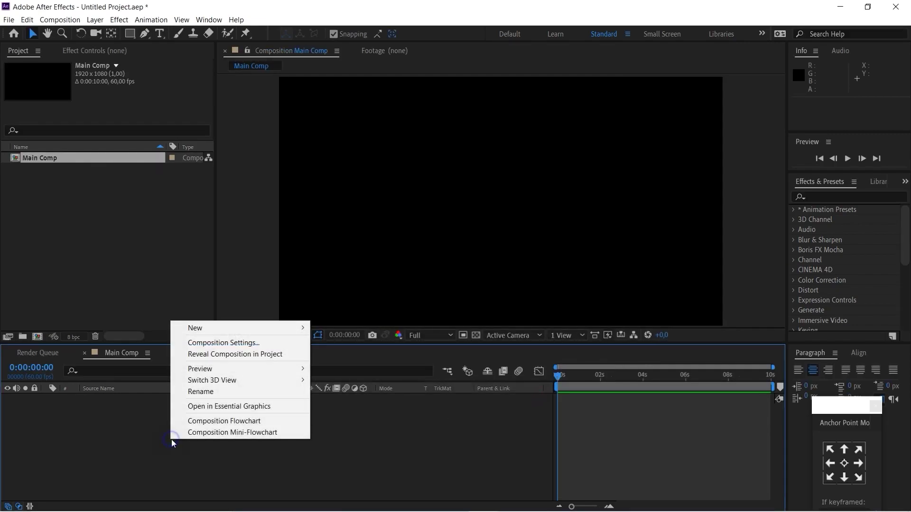
mouse_move(302, 332)
click(346, 355)
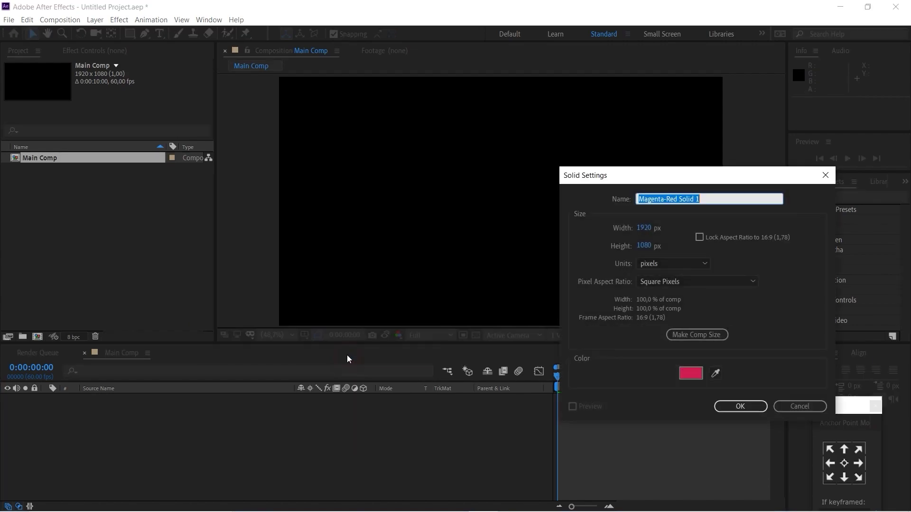
text(Back)
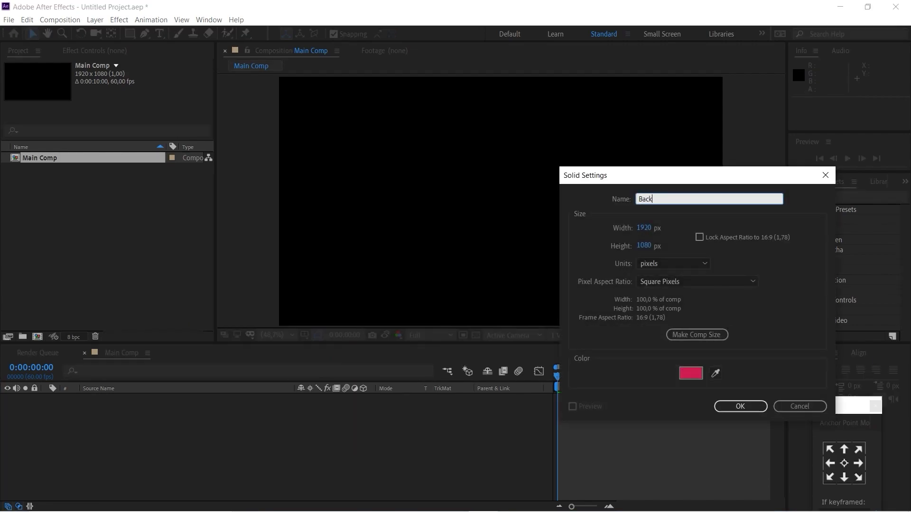
key(Return)
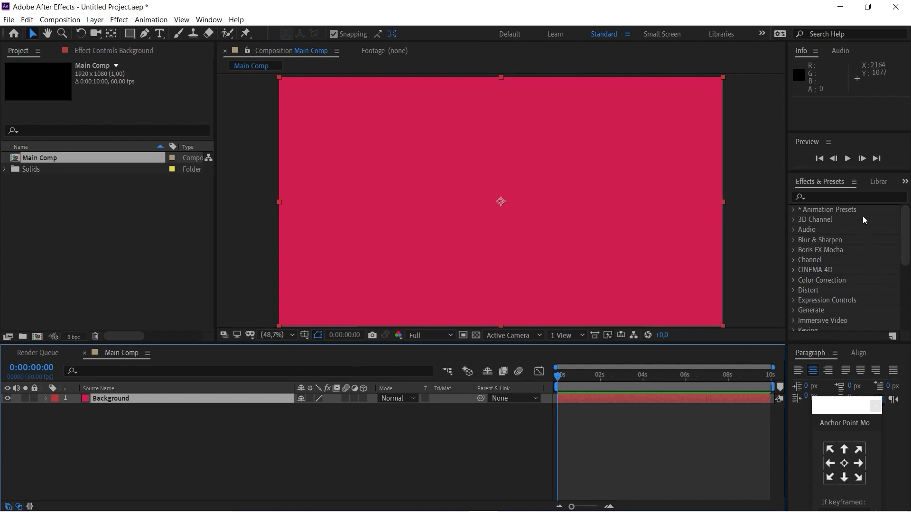
- Find the Gradient Ramp effect and apply it to the Background layer
click(860, 197)
text(gra)
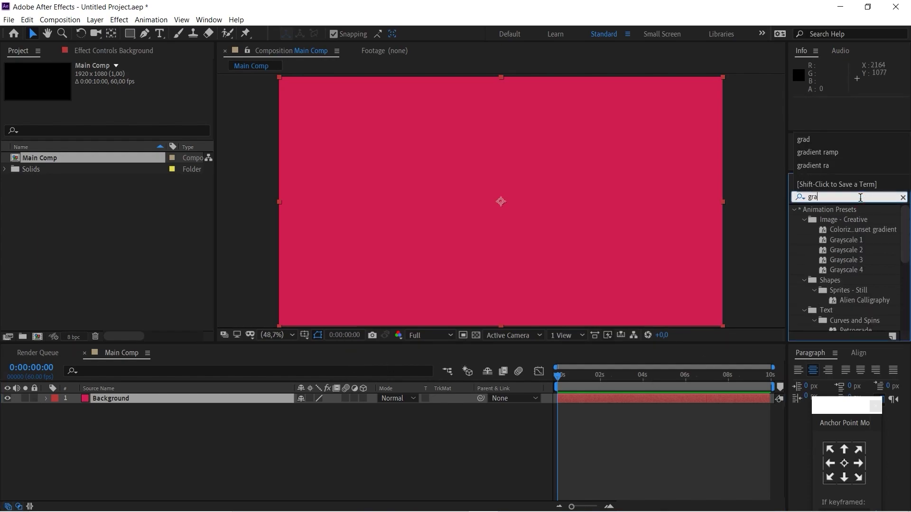
text(dient ramp)
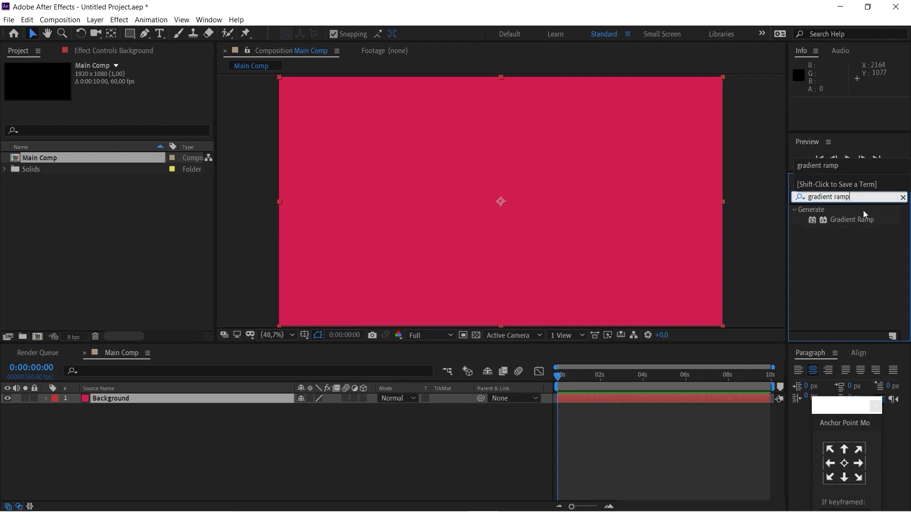
drag(864, 218, 181, 397)
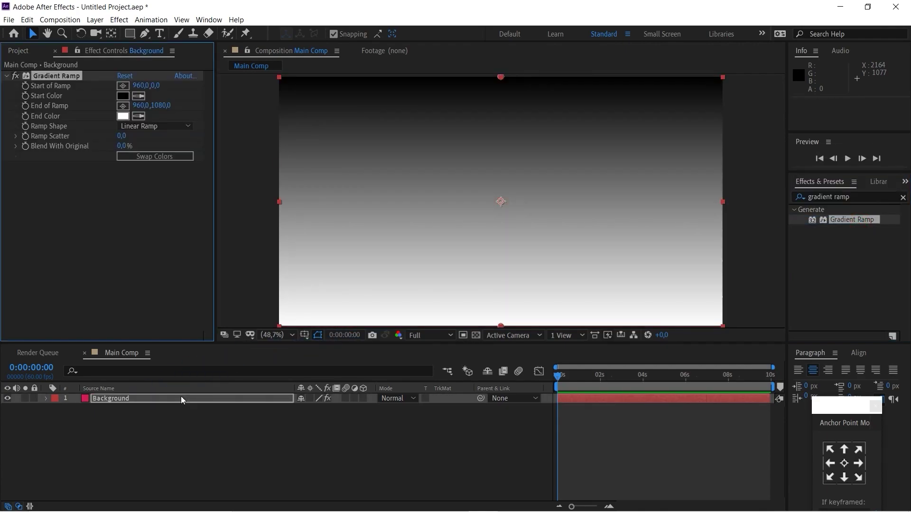
- Keep the gradient's start color at black 000000 and set its end color to 0B0B0B
click(123, 95)
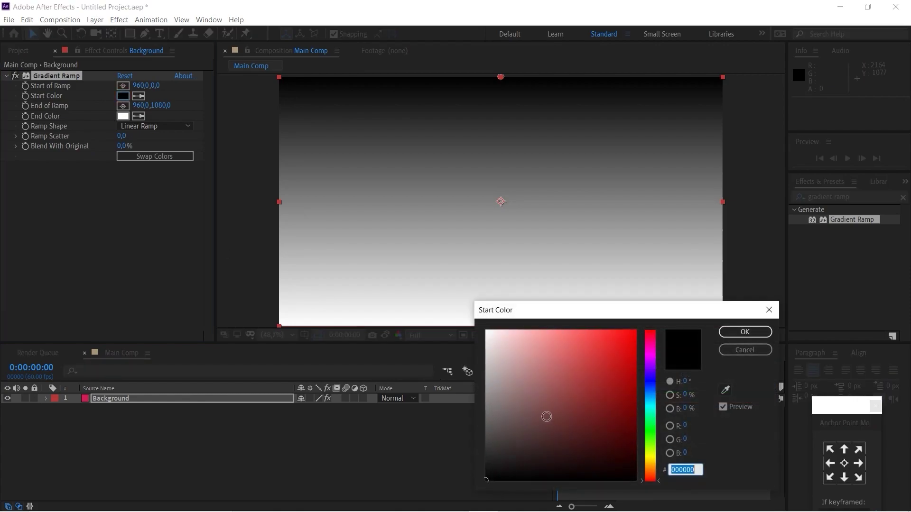
click(732, 332)
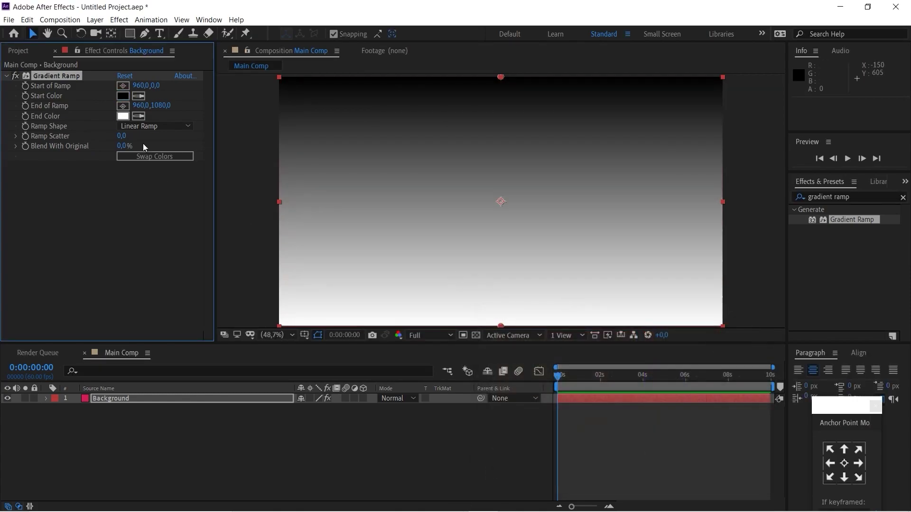
click(123, 117)
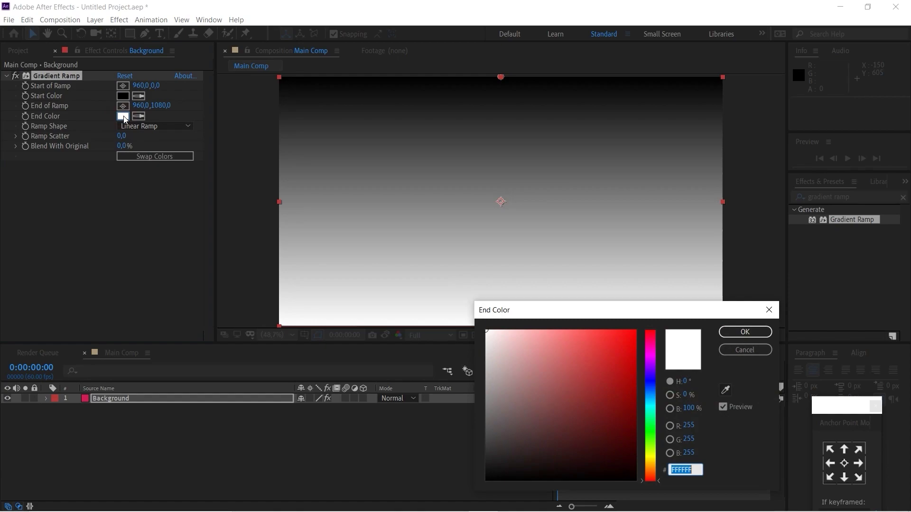
text(0B0)
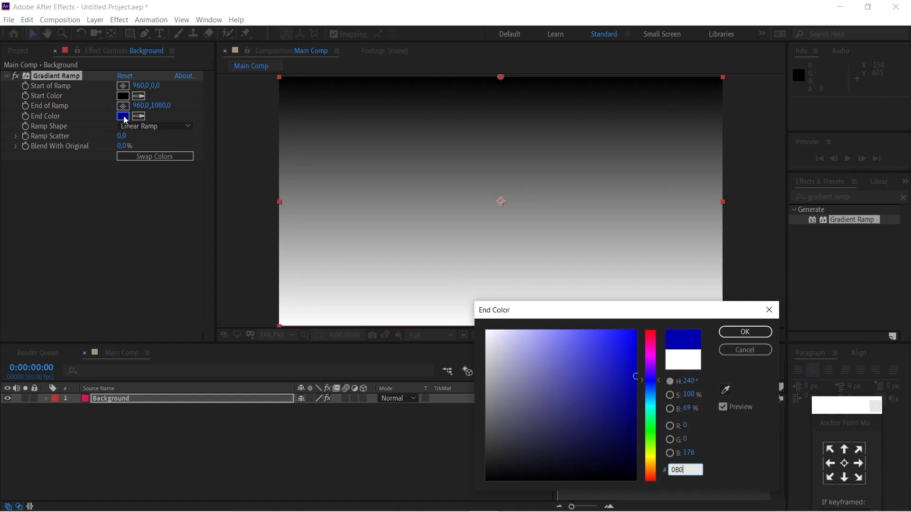
text(B0B)
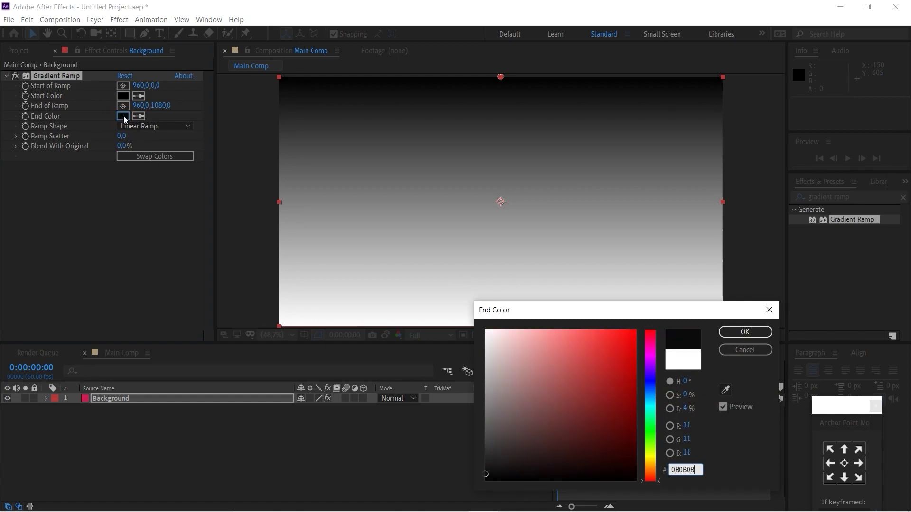
click(726, 333)
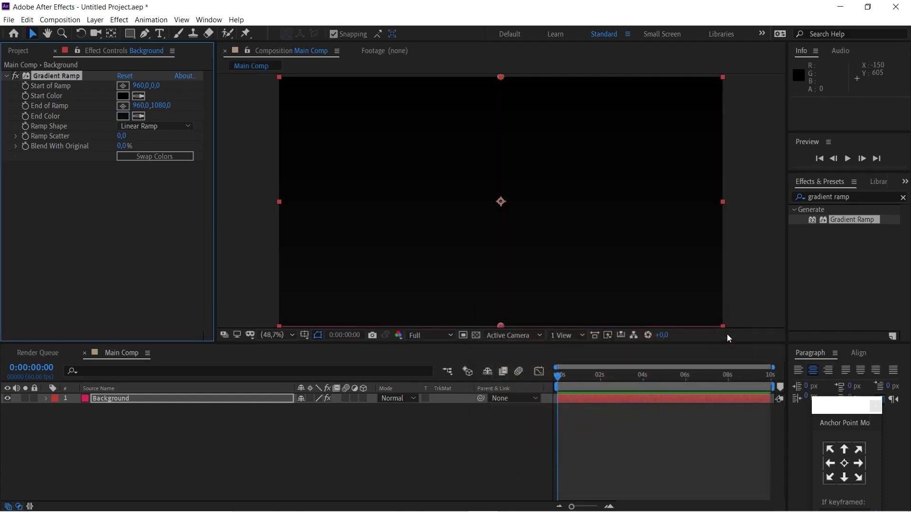
- Change the gradient's shape to Radial Ramp and set Ramp Scatter to 95
click(164, 127)
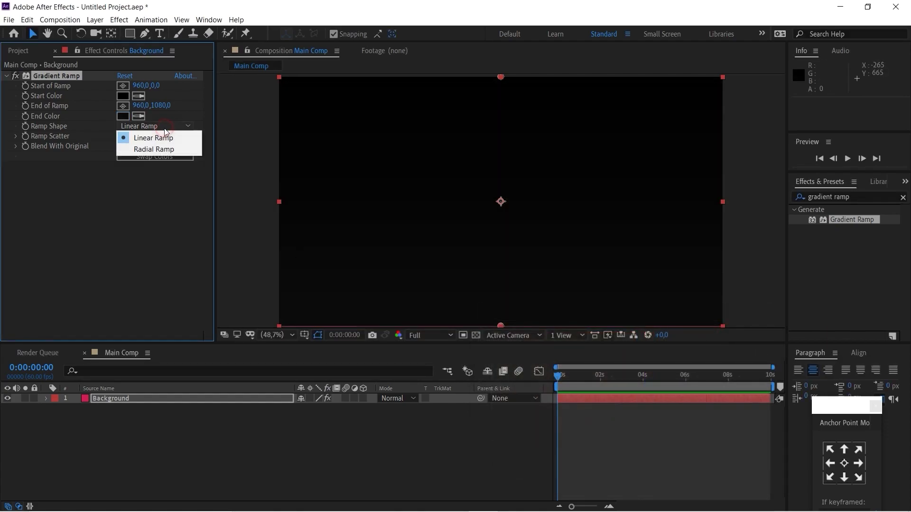
click(166, 149)
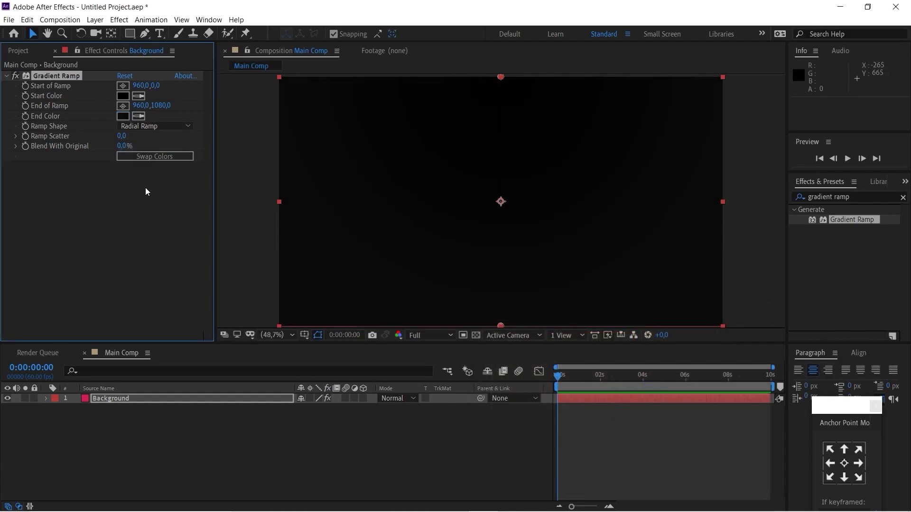
click(122, 136)
text(95)
key(Return)
click(609, 400)
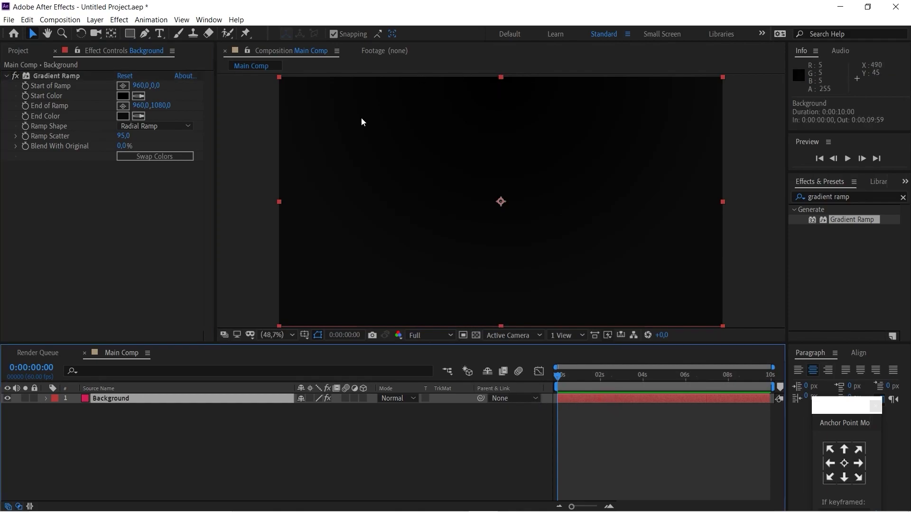
- Import the red floating particles background video and place it above the Background layer in the timeline
click(18, 51)
right_click(119, 209)
mouse_move(209, 261)
click(271, 263)
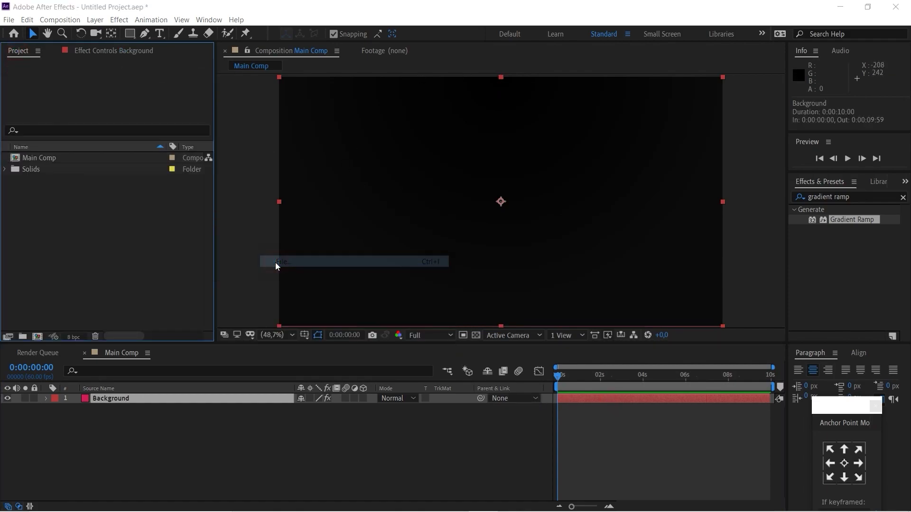
click(280, 168)
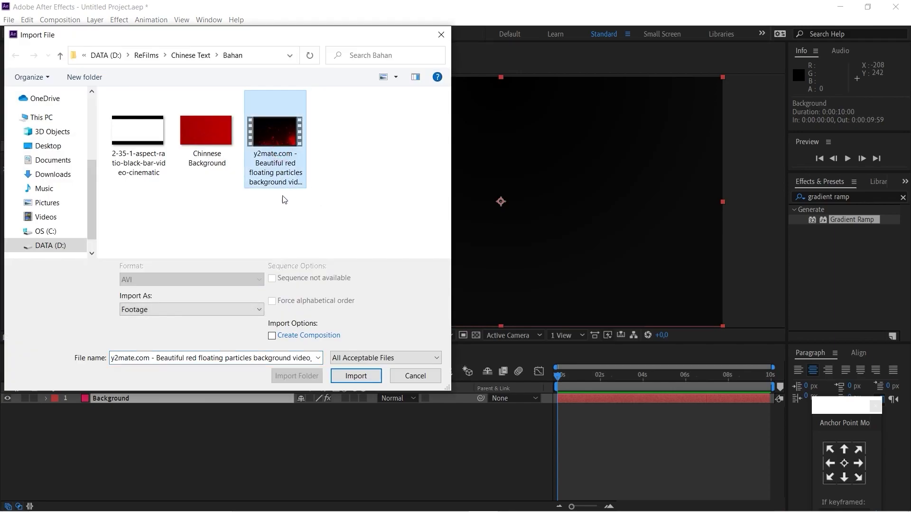
click(344, 373)
drag(126, 197, 215, 394)
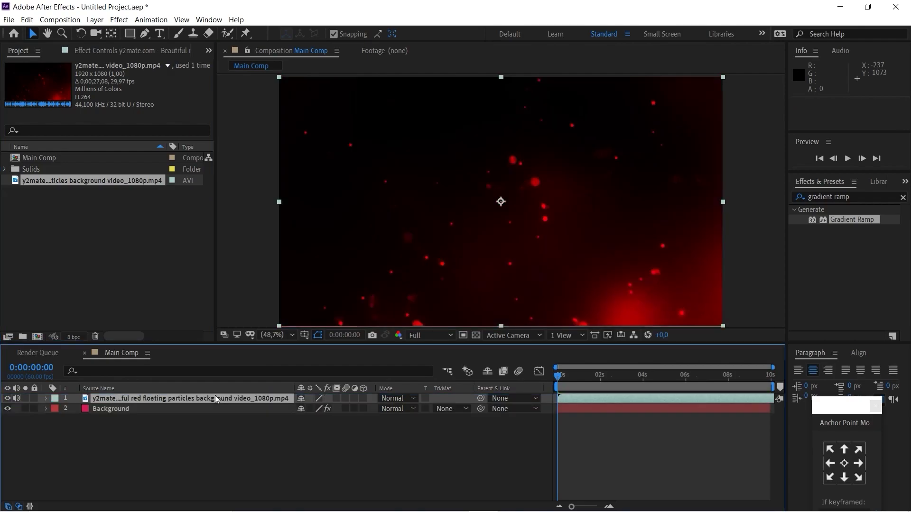
- Set the particles video layer's blending mode to Screen and its opacity to 15%
click(399, 398)
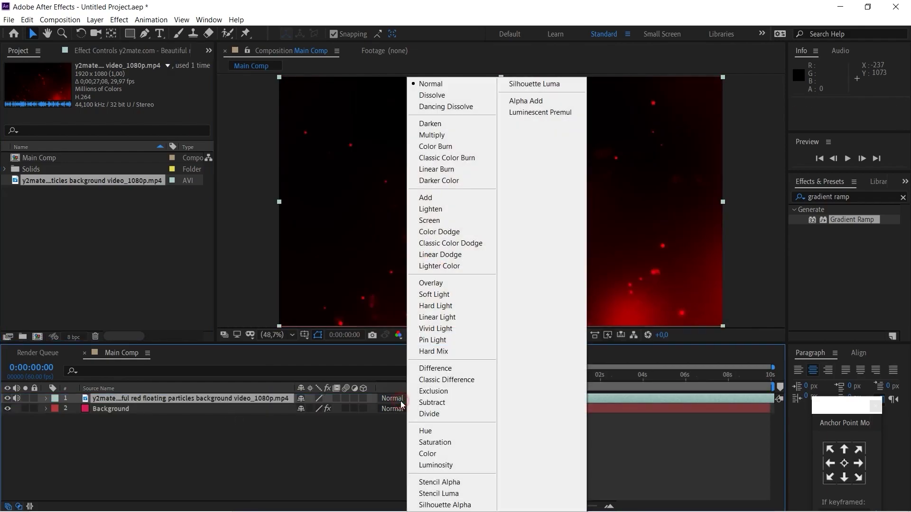
click(439, 221)
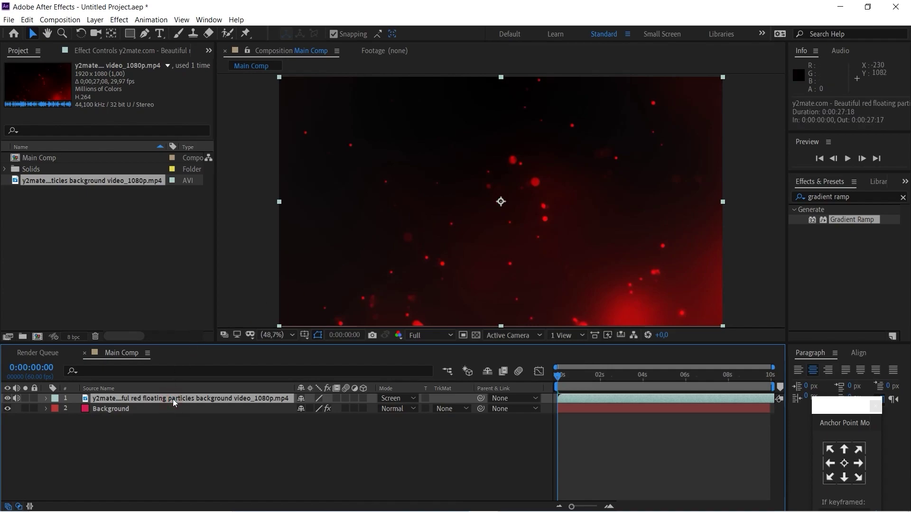
key(t)
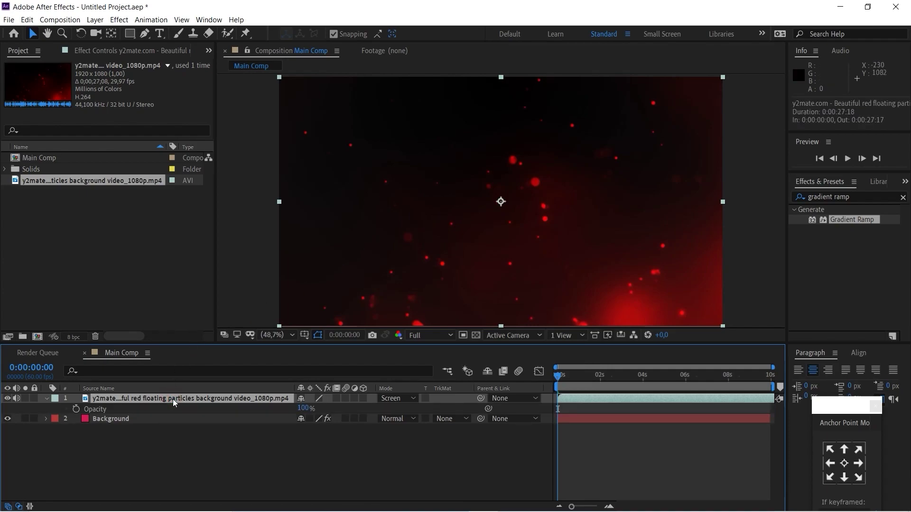
click(303, 408)
text(15)
key(Return)
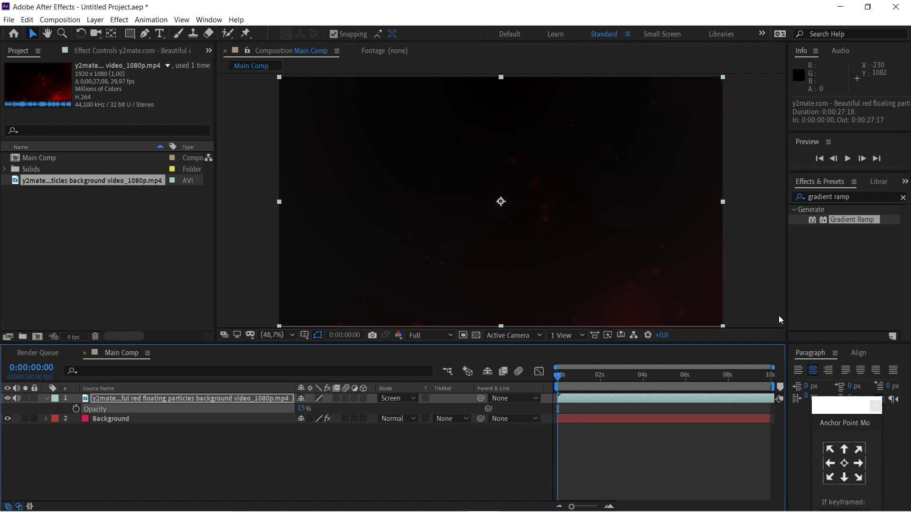
- Prepare the Type tool with a white FFFFFF fill and no stroke
click(159, 34)
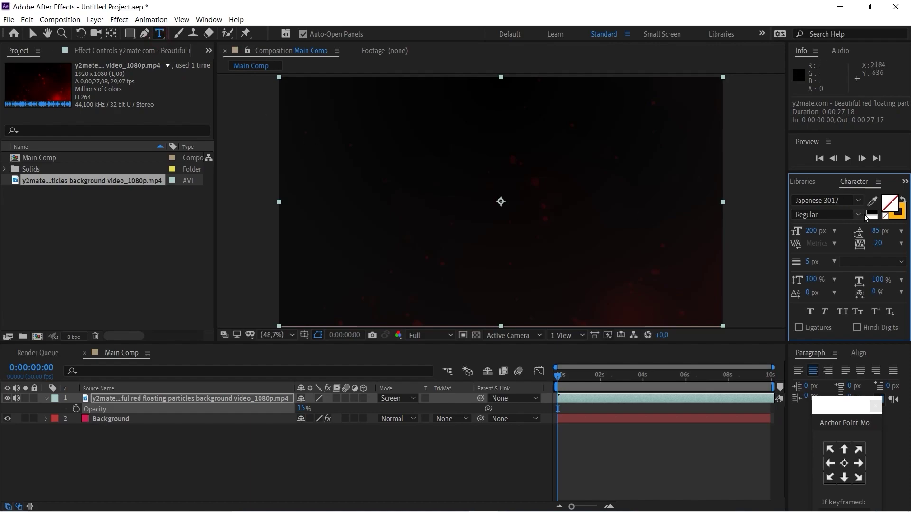
click(904, 201)
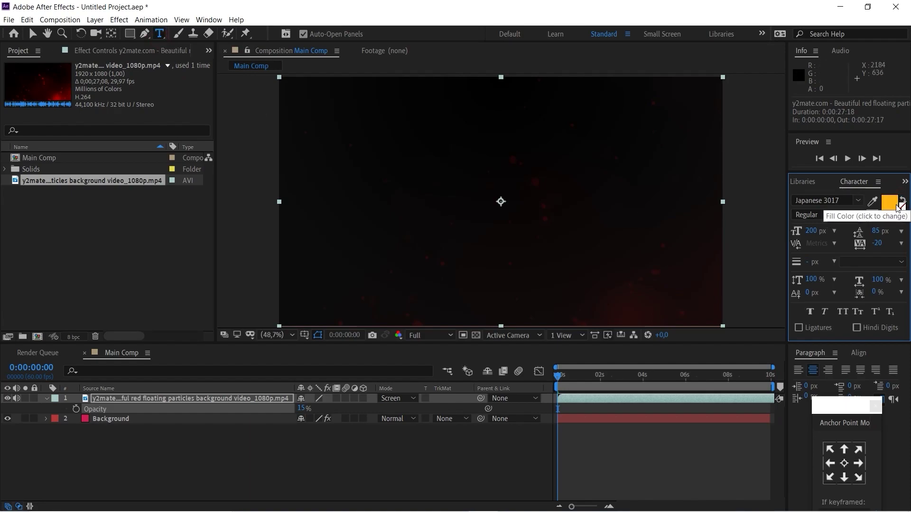
click(898, 207)
text(FFFFFF)
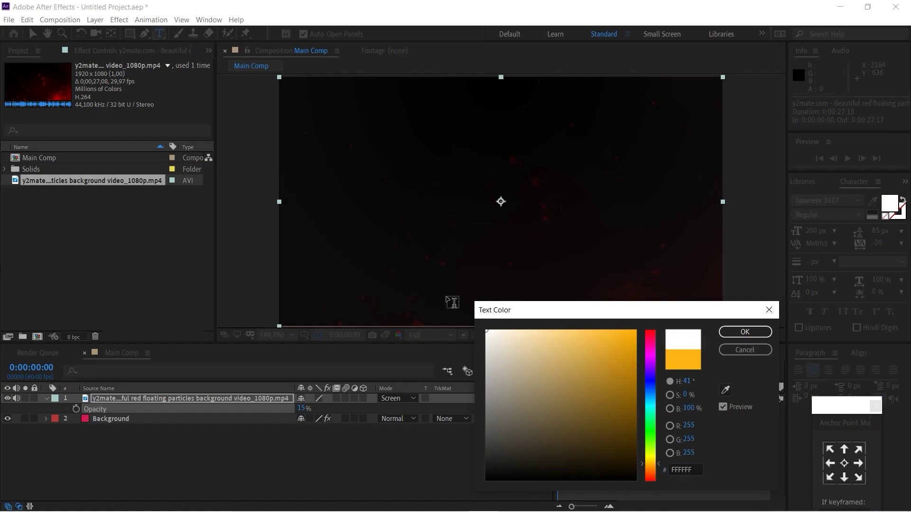
click(744, 331)
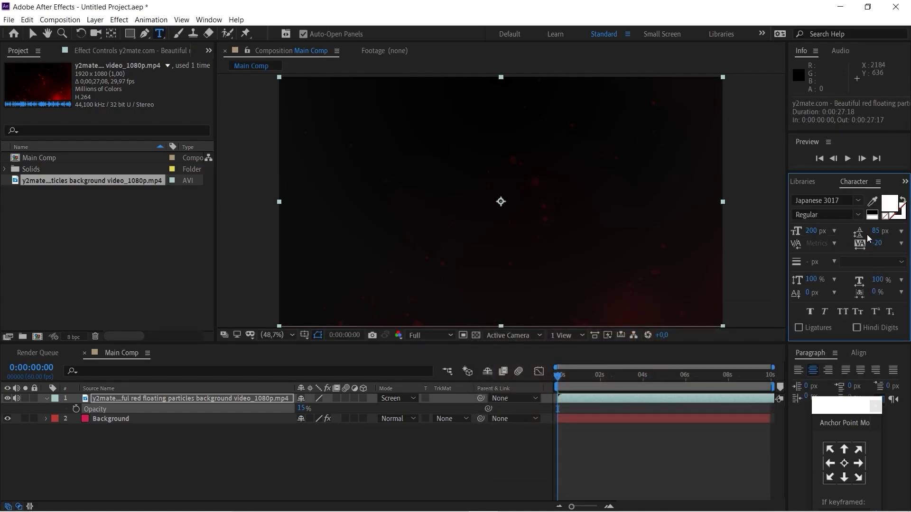
- Add a text layer reading CHINESE TEXT near the middle of the composition
click(484, 224)
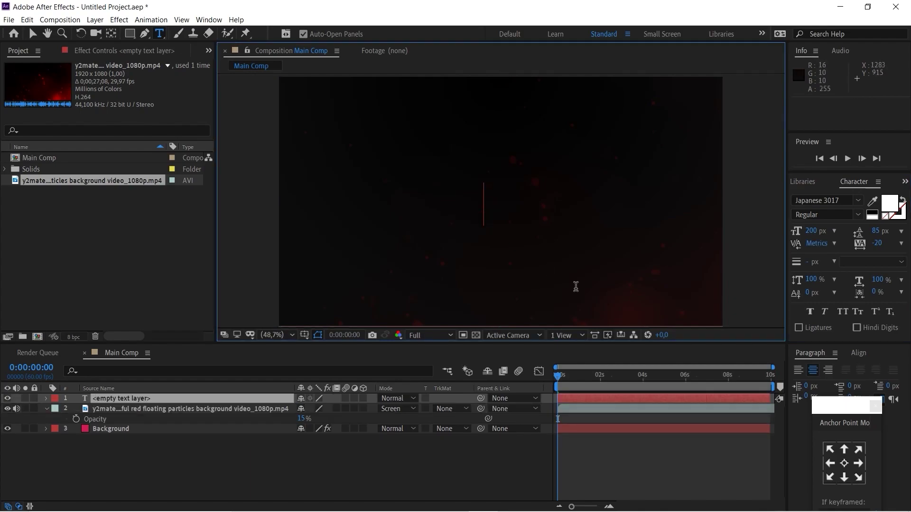
text(CHI)
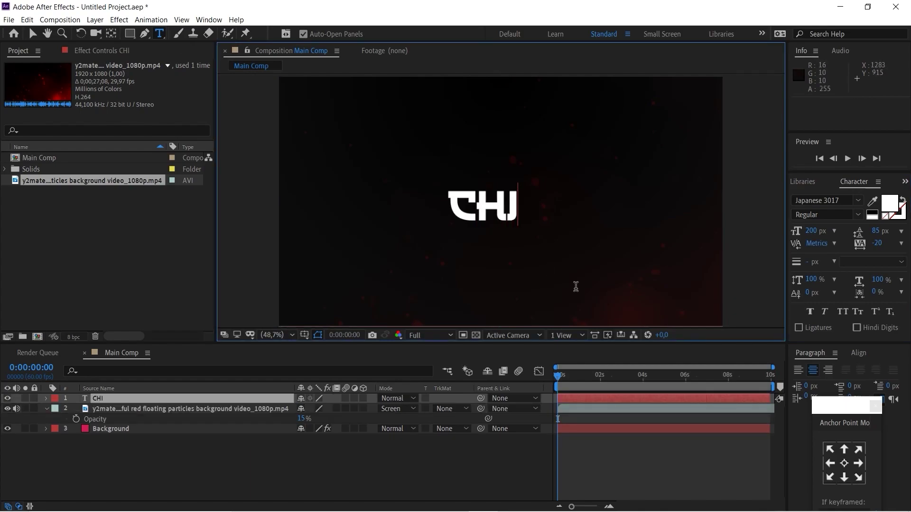
text(NESE TEXT)
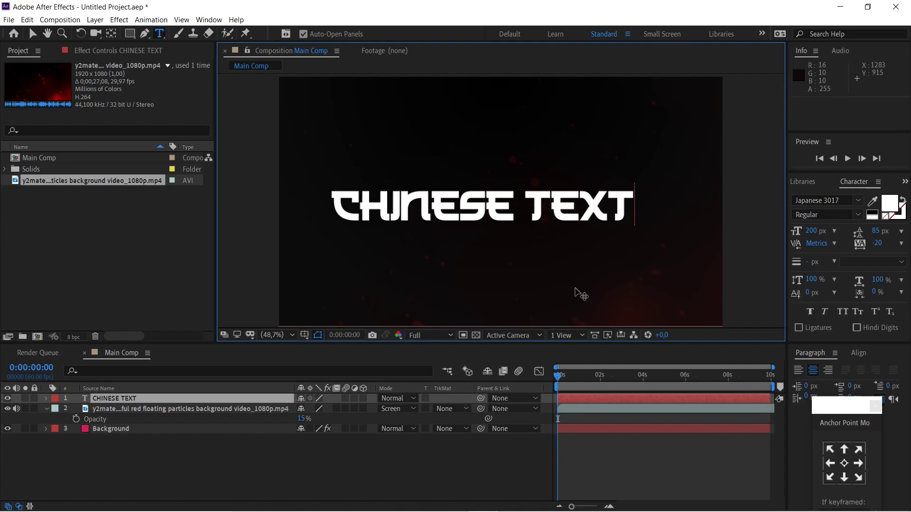
click(32, 33)
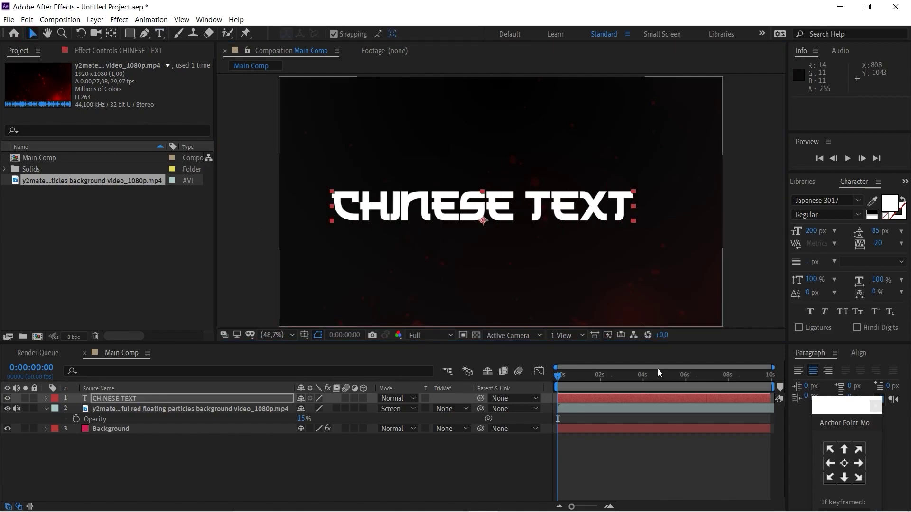
- Center the text layer's anchor point and align the layer horizontally and vertically to the composition's center
click(844, 463)
click(859, 352)
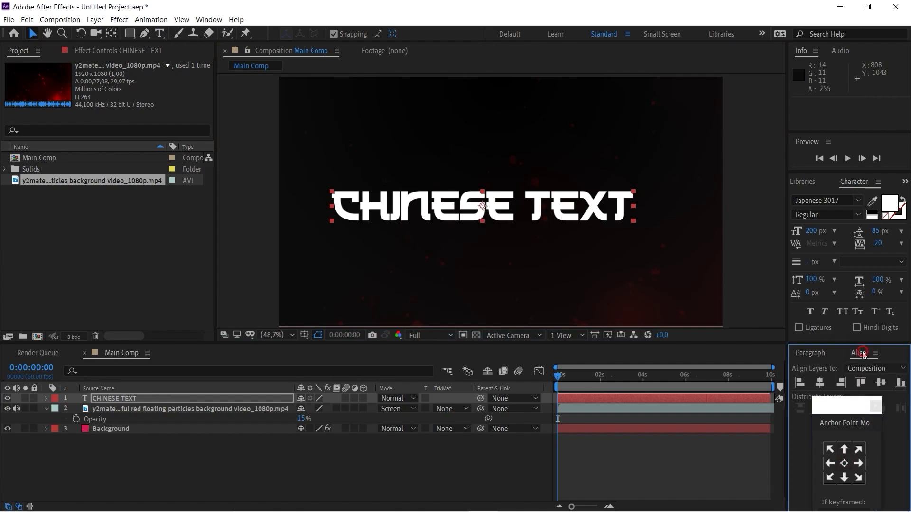
click(819, 383)
click(878, 383)
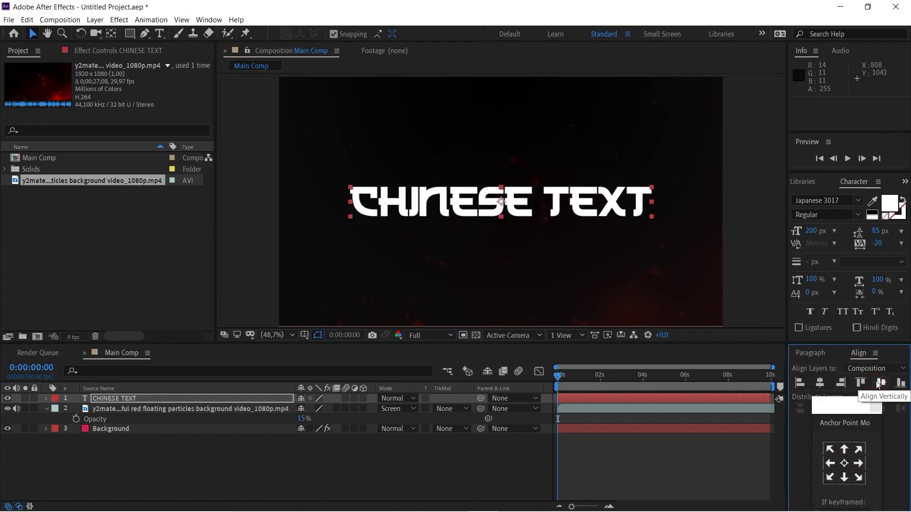
click(107, 267)
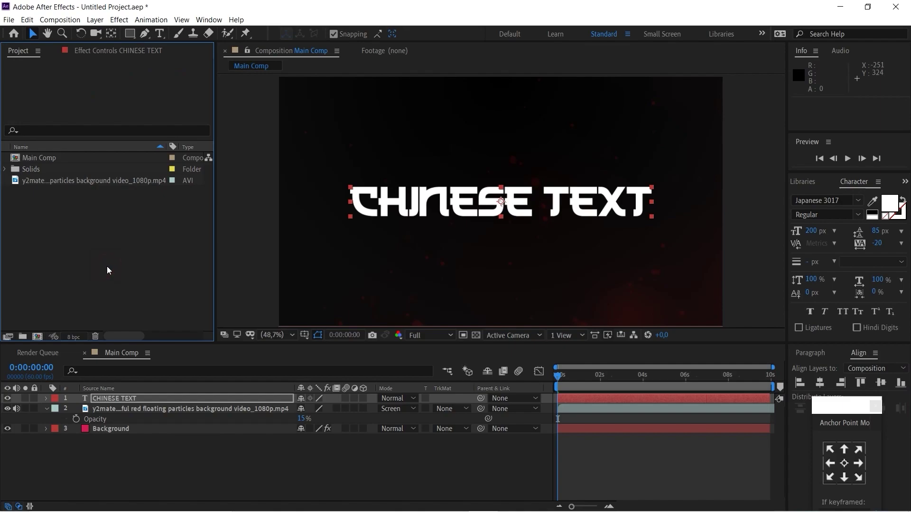
- Import the Chinnese Background image and place it in Main Comp directly below the CHINESE TEXT layer
right_click(107, 266)
mouse_move(201, 321)
click(288, 315)
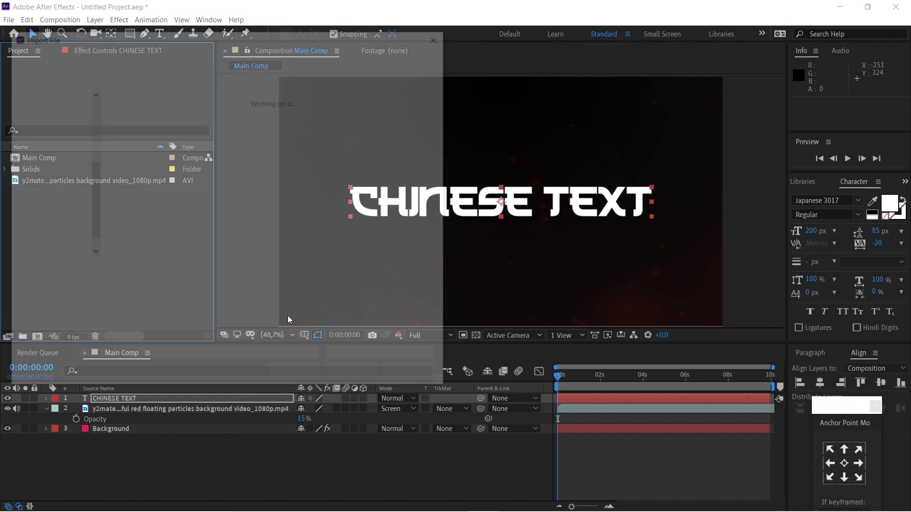
click(201, 120)
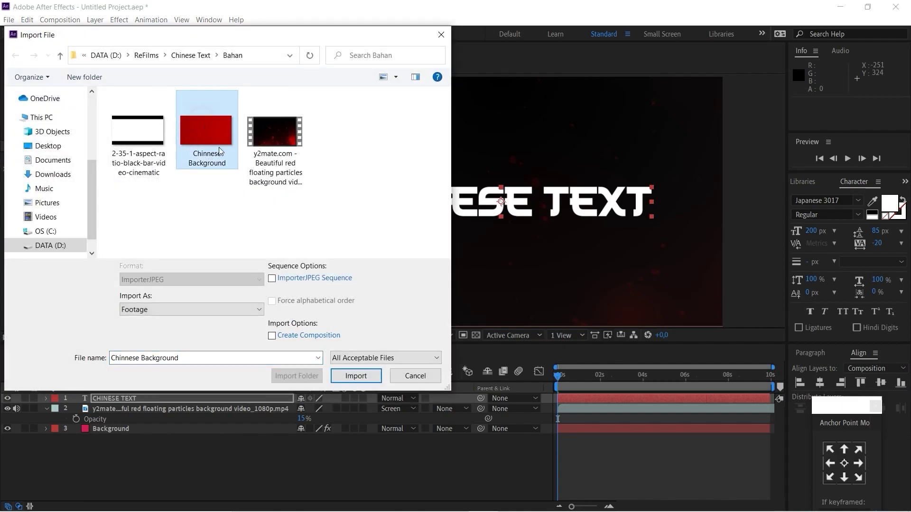
click(369, 380)
drag(81, 164, 204, 404)
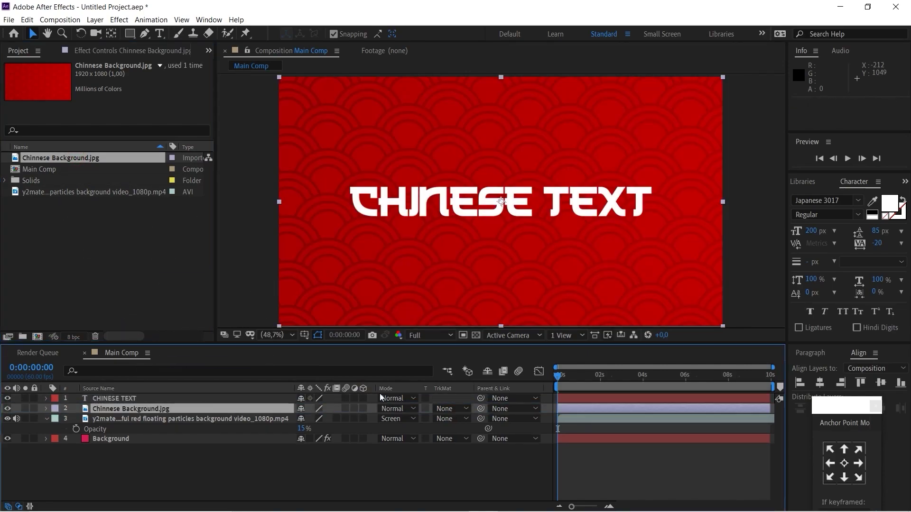
- Scale the Chinnese Background layer to 75%
key(s)
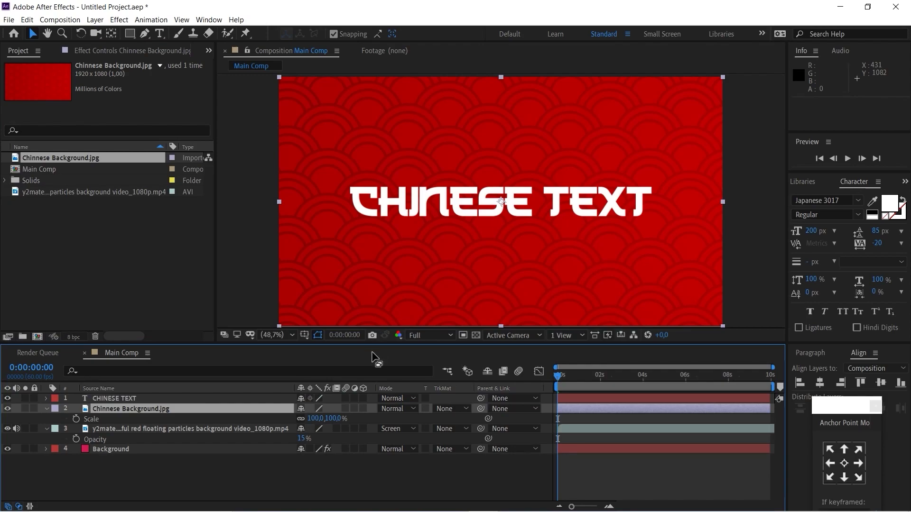
click(335, 418)
text(75)
key(Return)
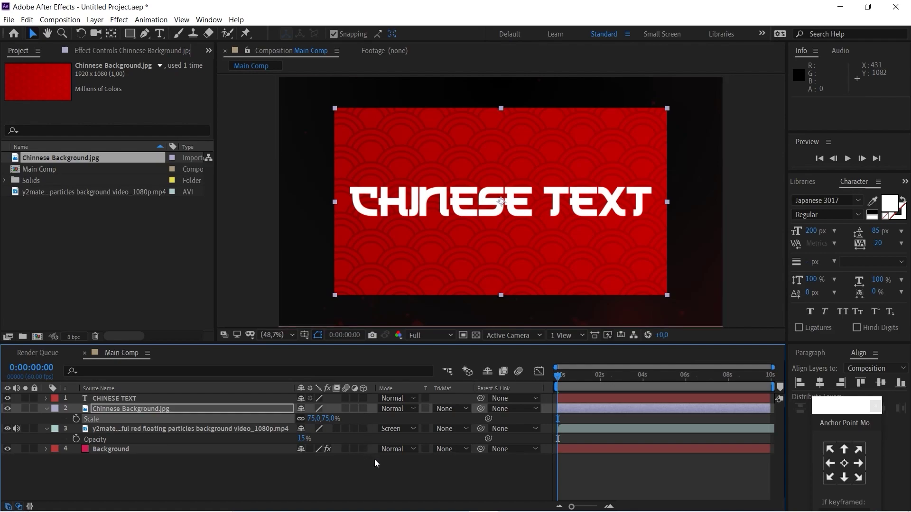
- Set the Chinnese Background layer's track matte to Alpha Matte "CHINESE TEXT" and deselect the layers
click(448, 409)
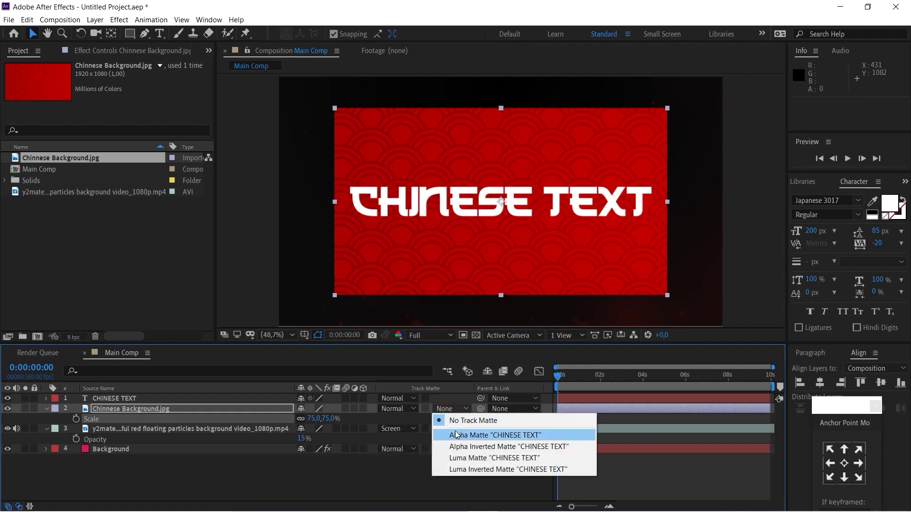
click(455, 434)
click(455, 484)
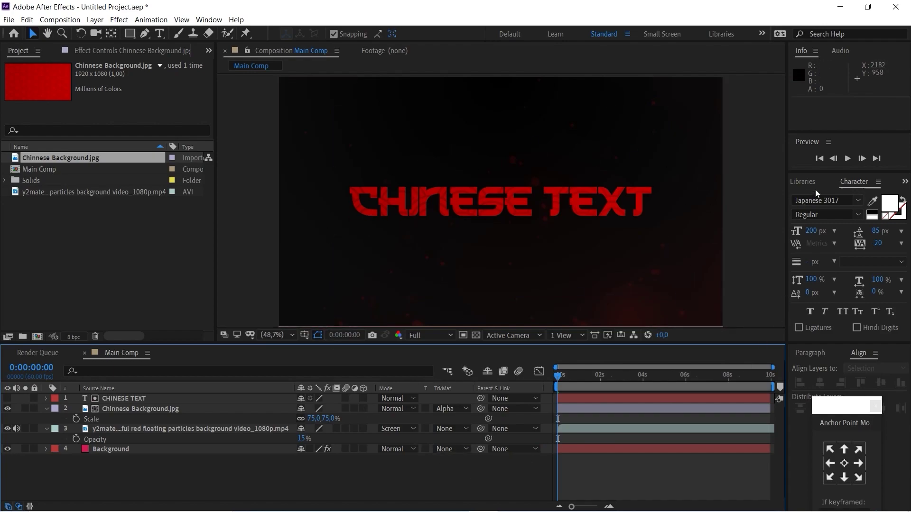
- Find the Curves effect and apply it to the Chinnese Background layer
key(ctrl+5)
drag(860, 196, 722, 203)
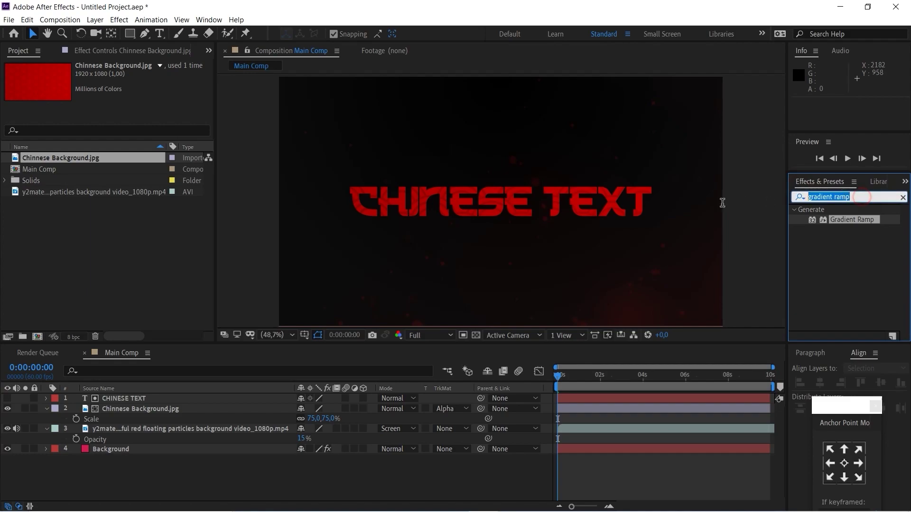
text(curves)
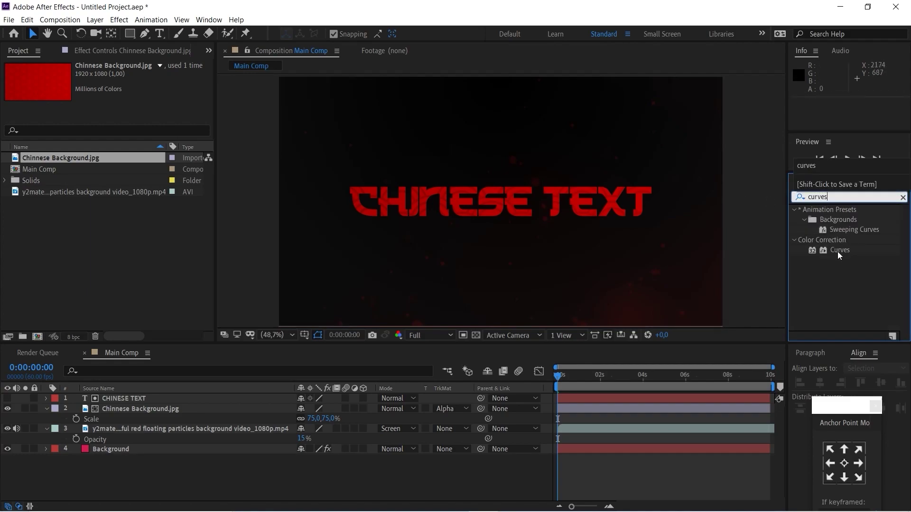
drag(838, 250, 133, 404)
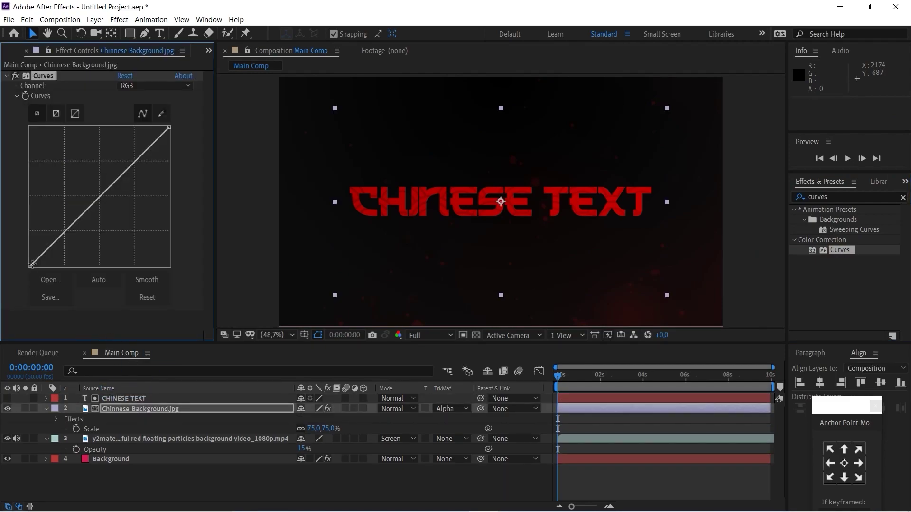
- Darken the pattern's RGB curve by moving the black point inward along the base, lowering the upper midtones and nudging the white point inward
drag(32, 264, 63, 286)
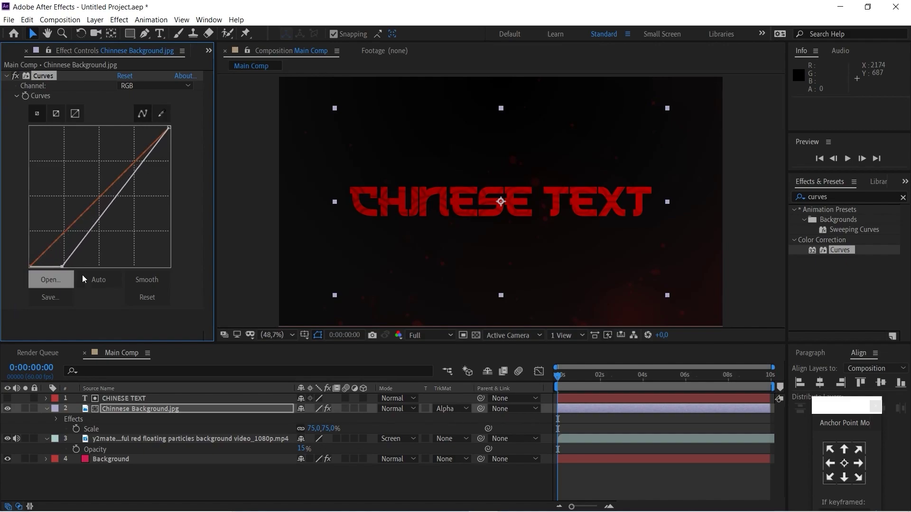
drag(134, 175, 133, 179)
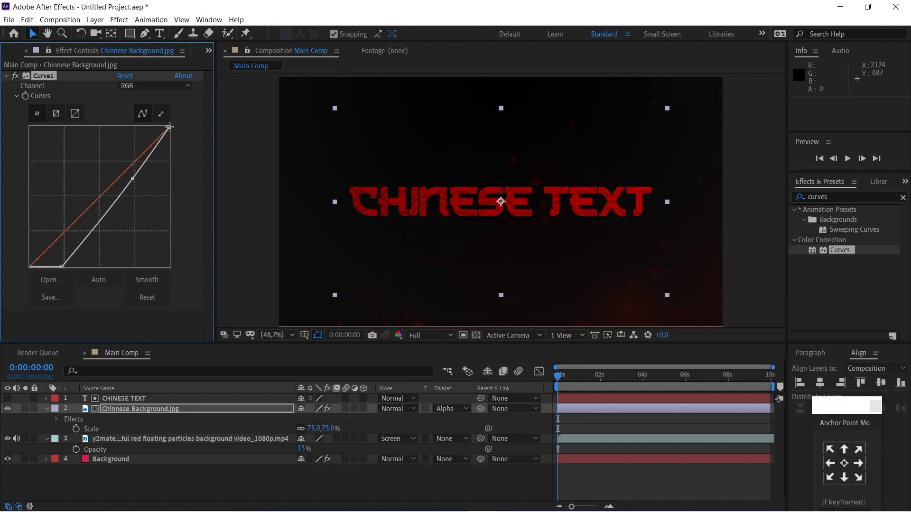
drag(169, 126, 165, 128)
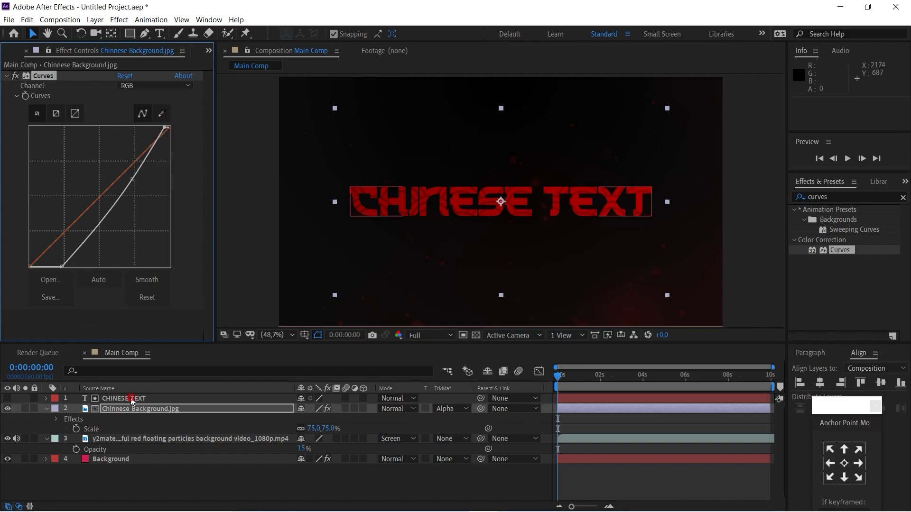
- Duplicate the CHINESE TEXT layer and turn on the visibility of the copy
click(114, 398)
click(27, 20)
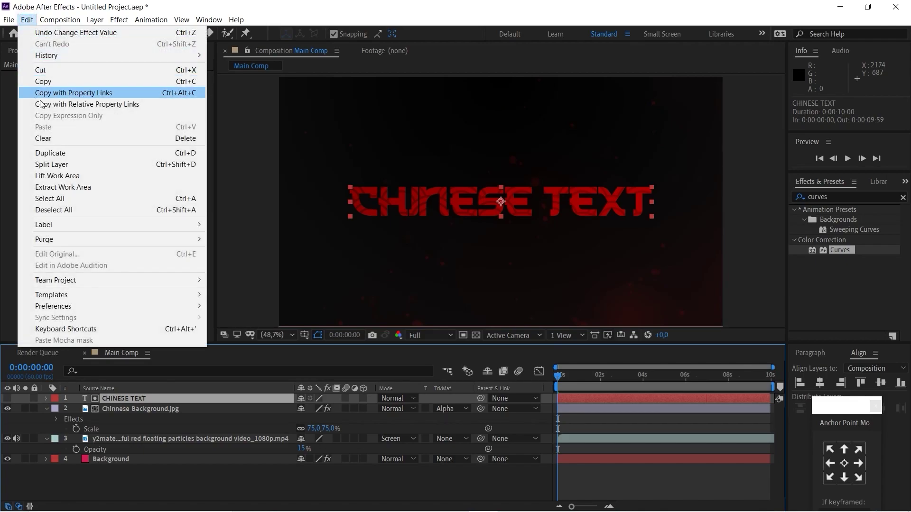
click(55, 153)
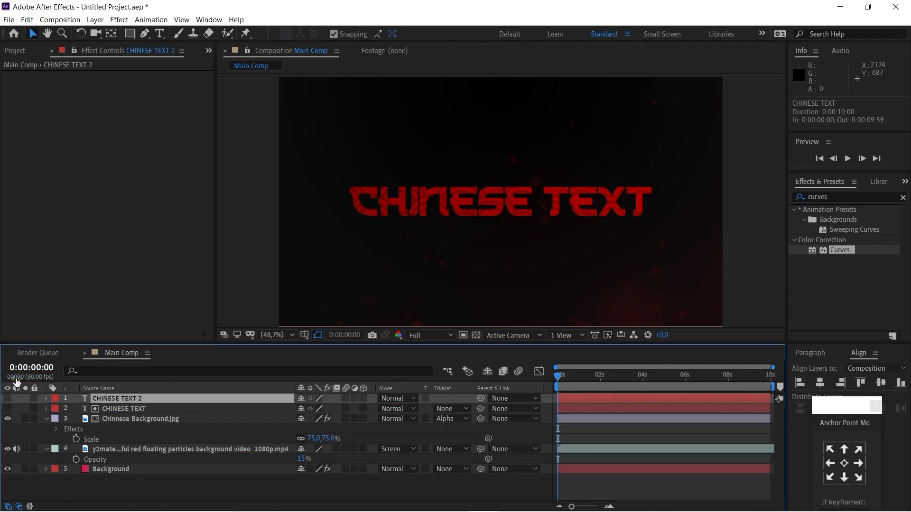
click(8, 399)
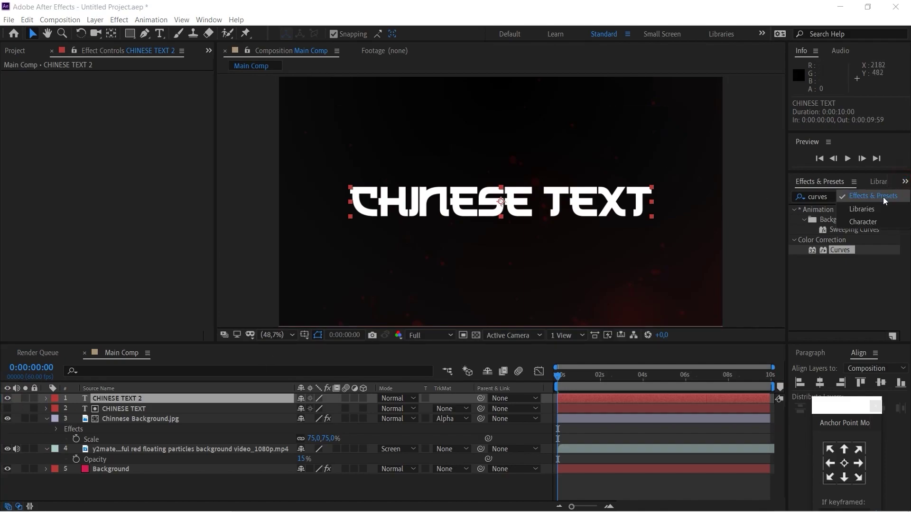
- Give the CHINESE TEXT 2 layer no fill and a 5 px golden FFB413 stroke
key(ctrl+6)
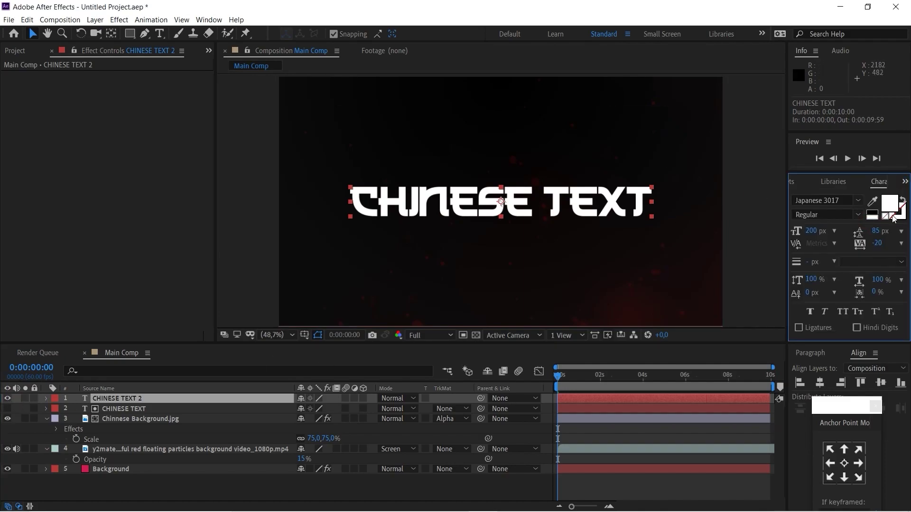
click(886, 216)
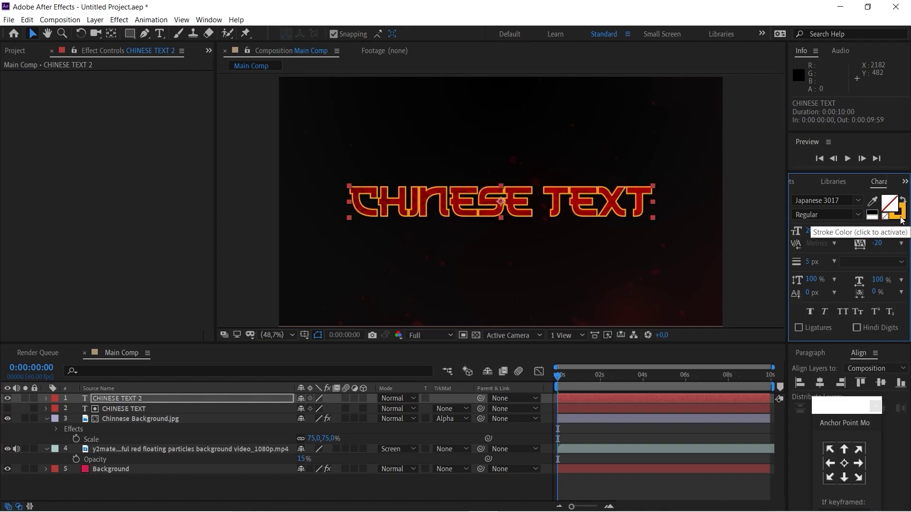
click(899, 216)
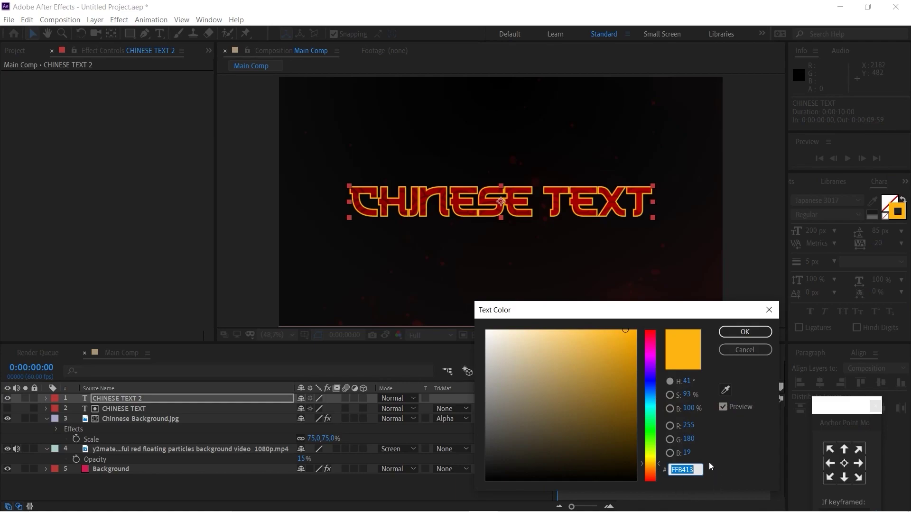
click(763, 329)
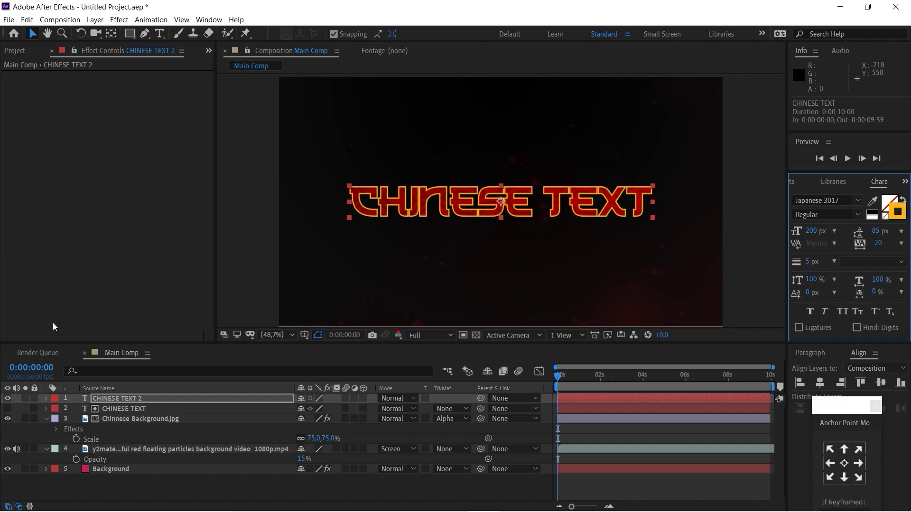
- Hide the outlined CHINESE TEXT 2 layer and apply the Drop Shadow effect to the CHINESE TEXT matte layer
click(7, 398)
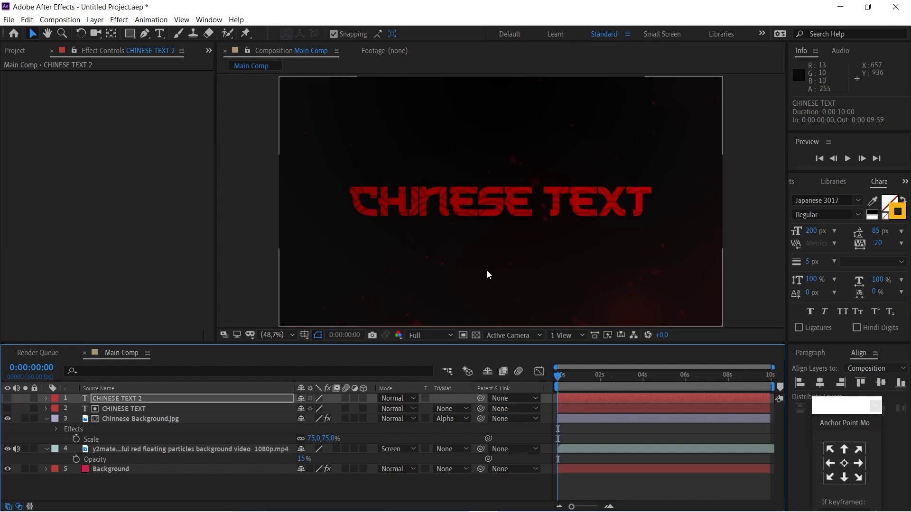
click(791, 181)
click(841, 198)
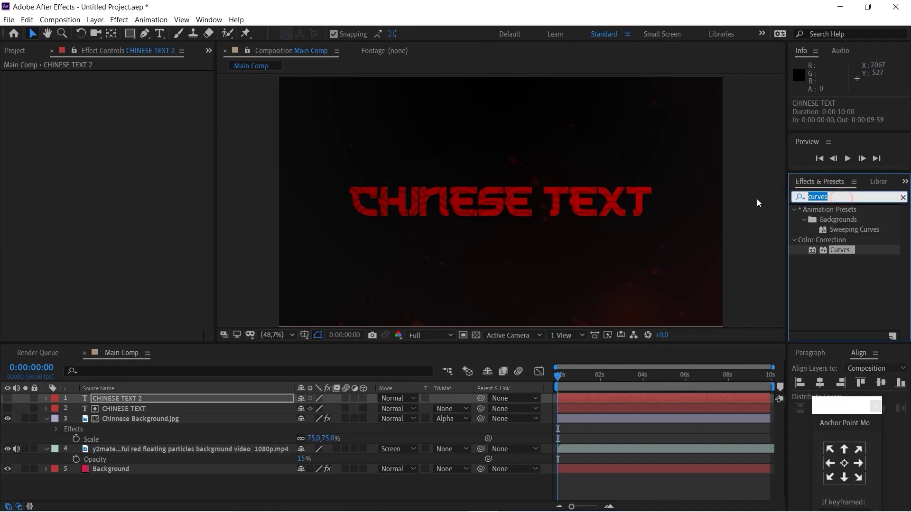
text(drop shadow)
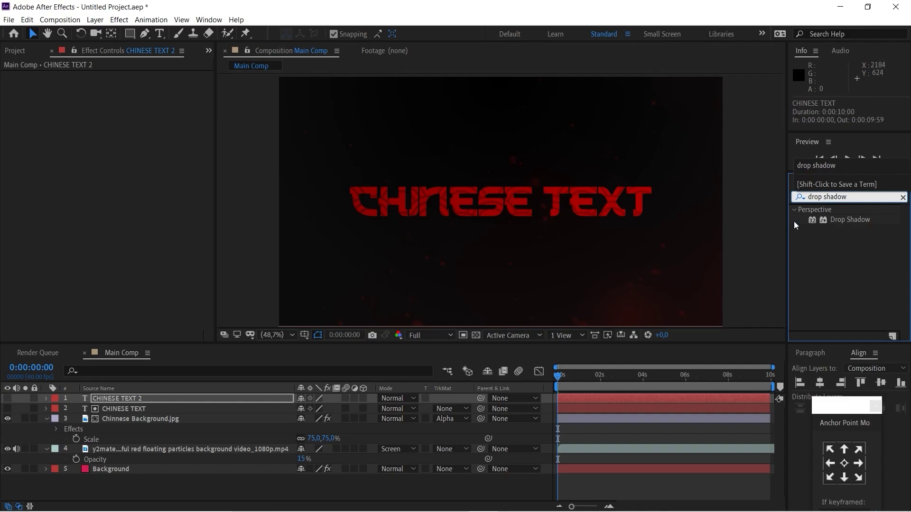
drag(834, 221, 128, 408)
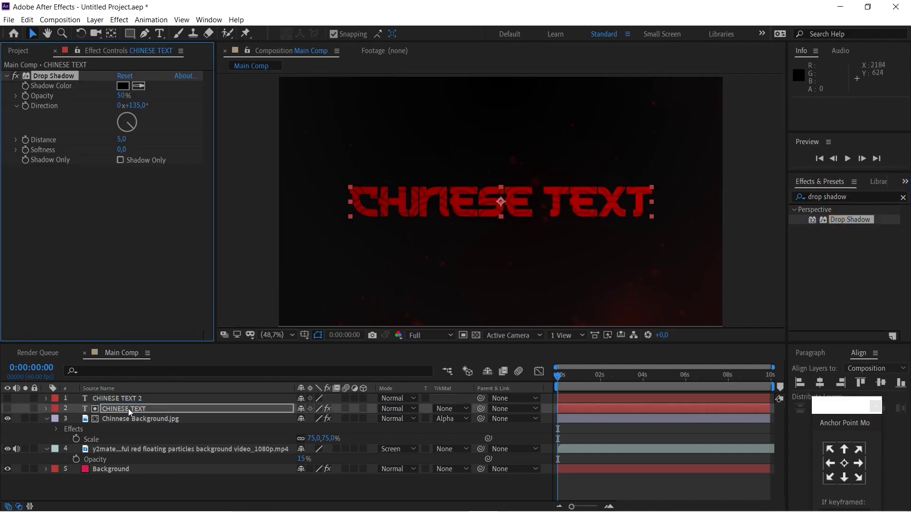
- Duplicate the Drop Shadow on the CHINESE TEXT layer until there are five, and collapse all of their settings
click(5, 76)
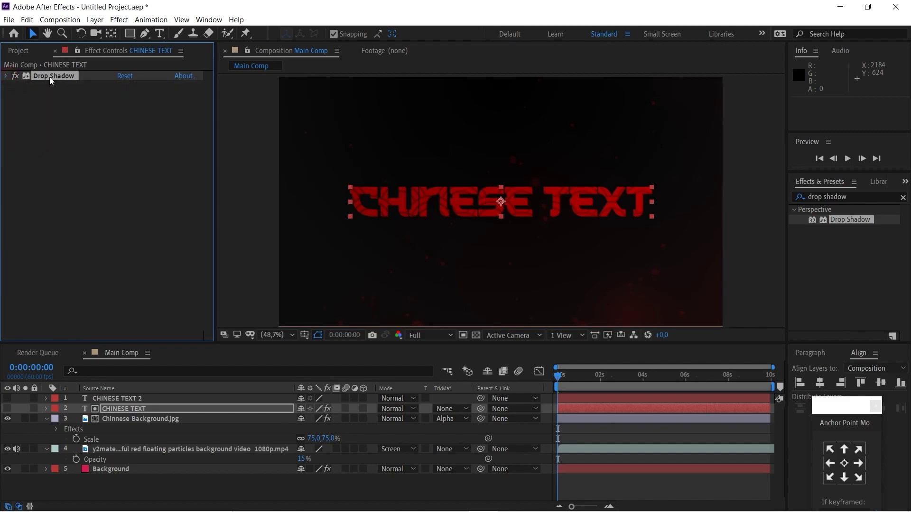
key(ctrl+d)
key(ctrl+d)
key(ctrl+d)
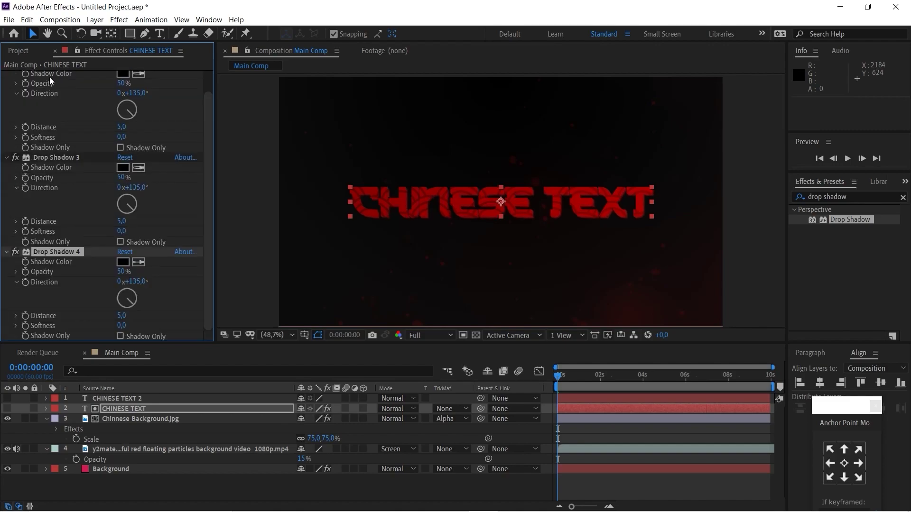
key(ctrl+d)
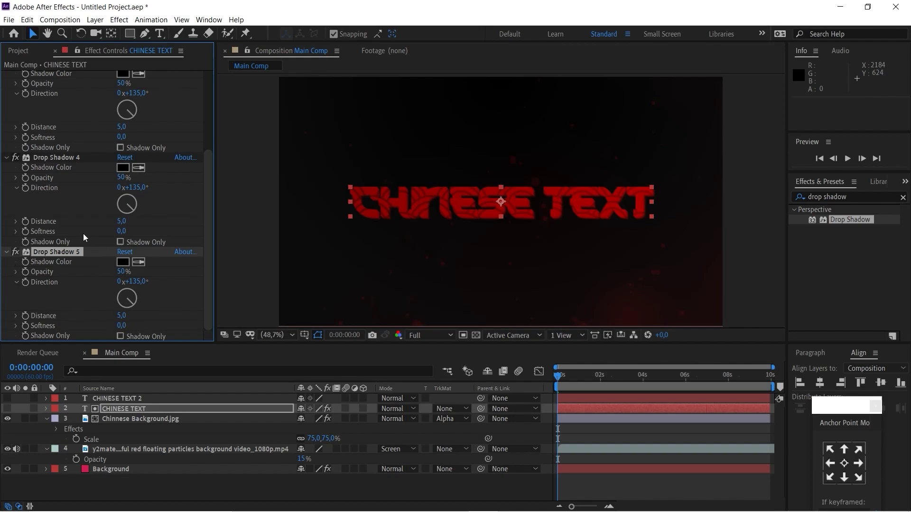
scroll(36, 123, up, 4)
click(7, 86)
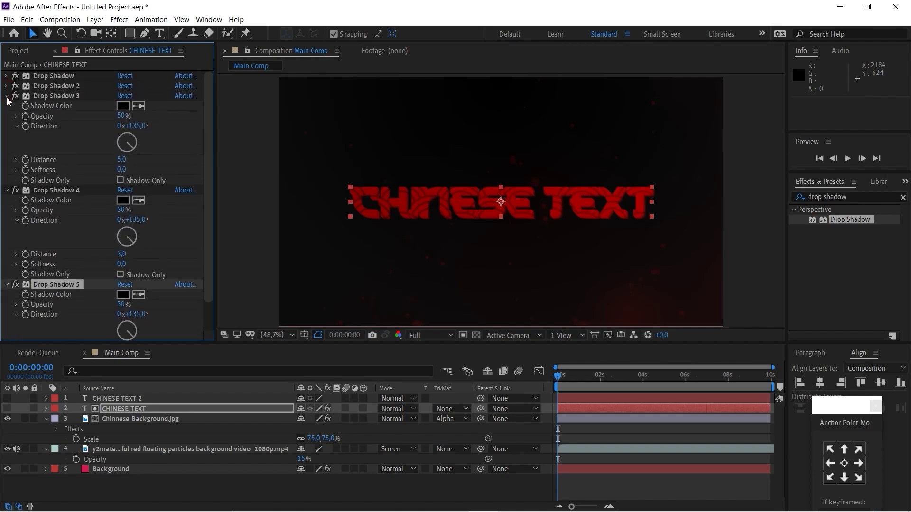
click(7, 96)
click(7, 106)
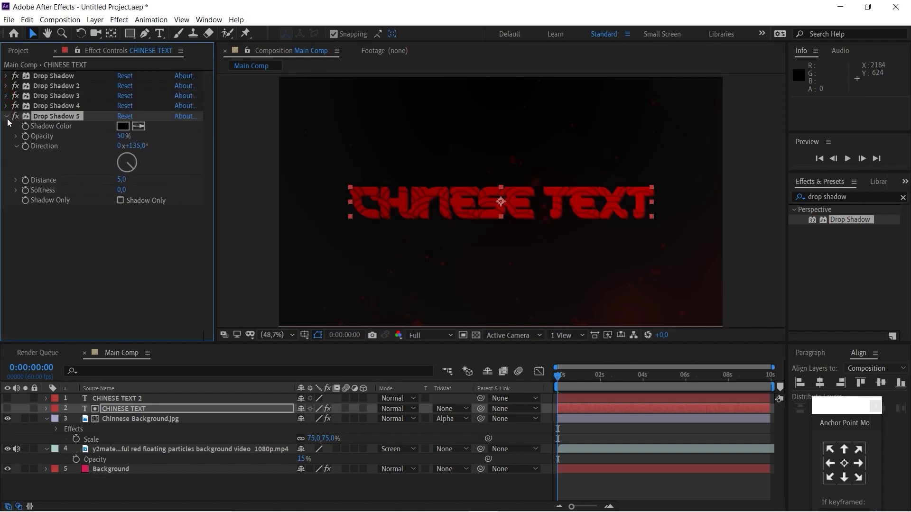
click(6, 117)
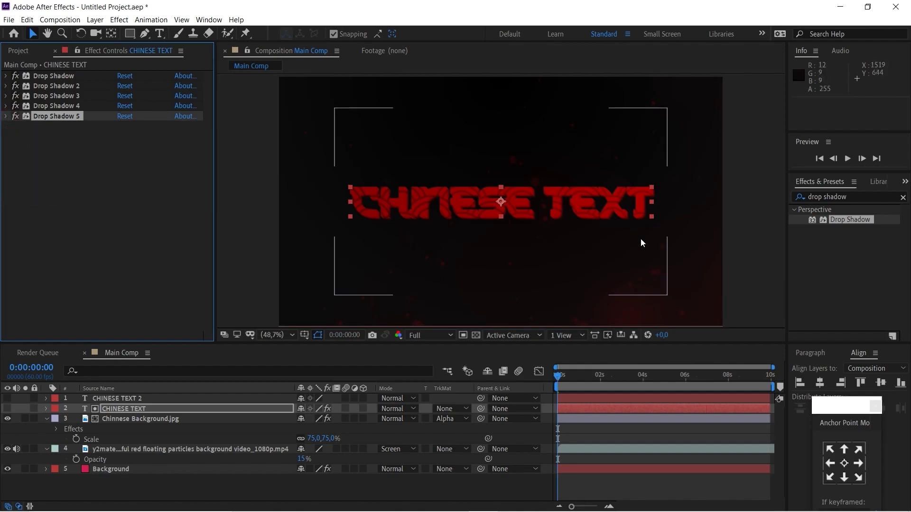
- Check the stacked shadows on the text up close, then make the outlined CHINESE TEXT 2 layer visible again
click(674, 484)
scroll(596, 203, up, 2)
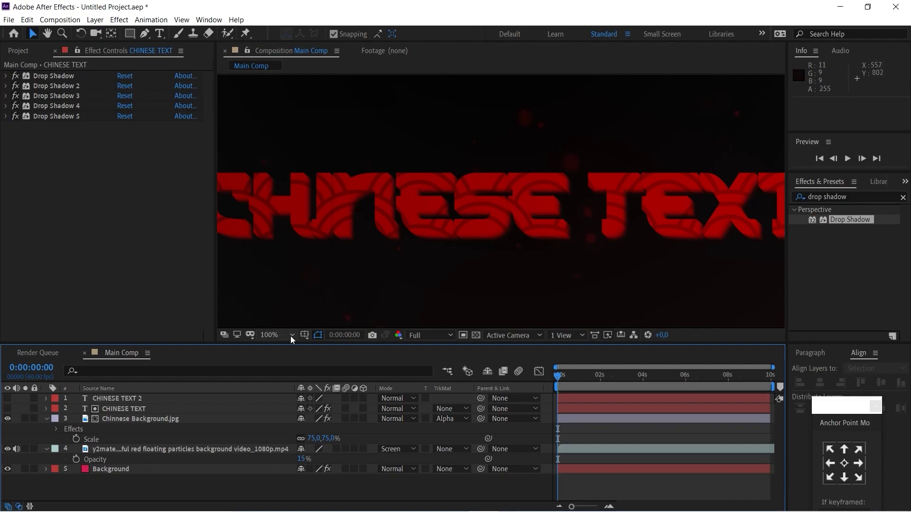
click(277, 335)
click(302, 139)
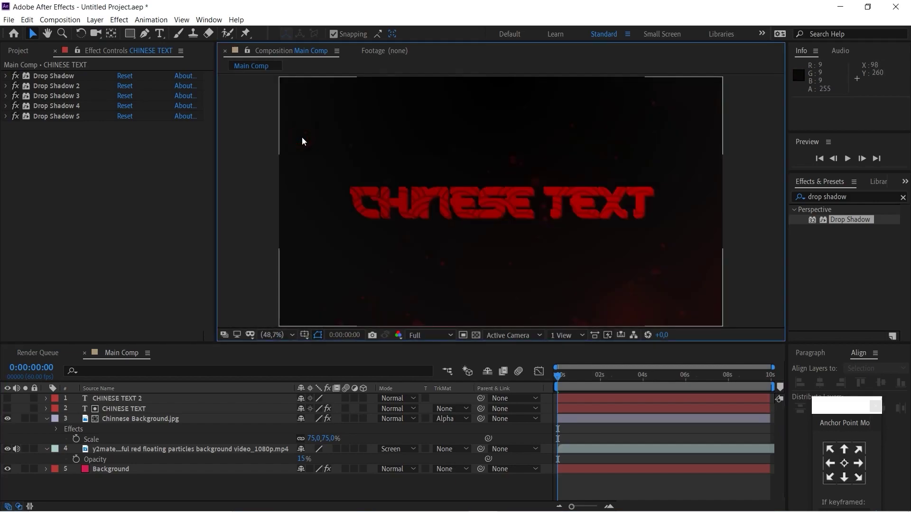
click(7, 398)
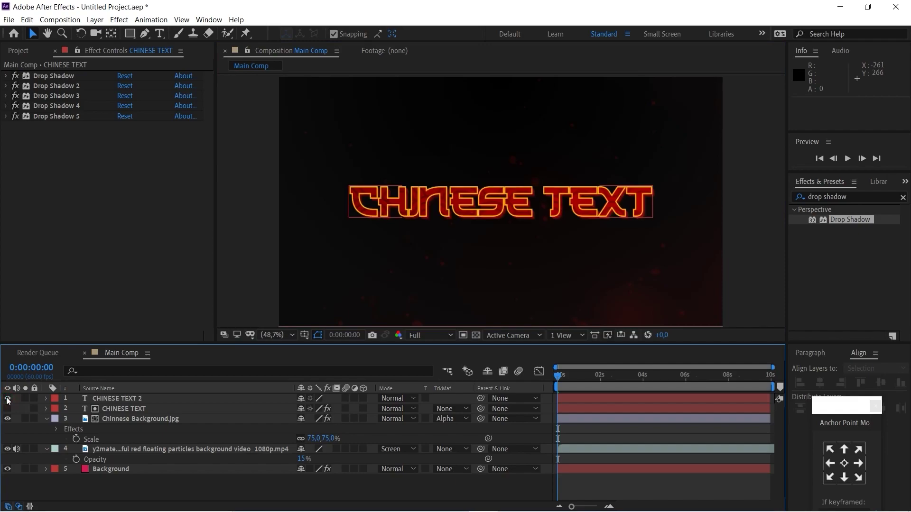
- Apply the Bevel Alpha effect to the CHINESE TEXT 2 outline layer and compare it up close with the effect off and on
click(865, 197)
text(bev)
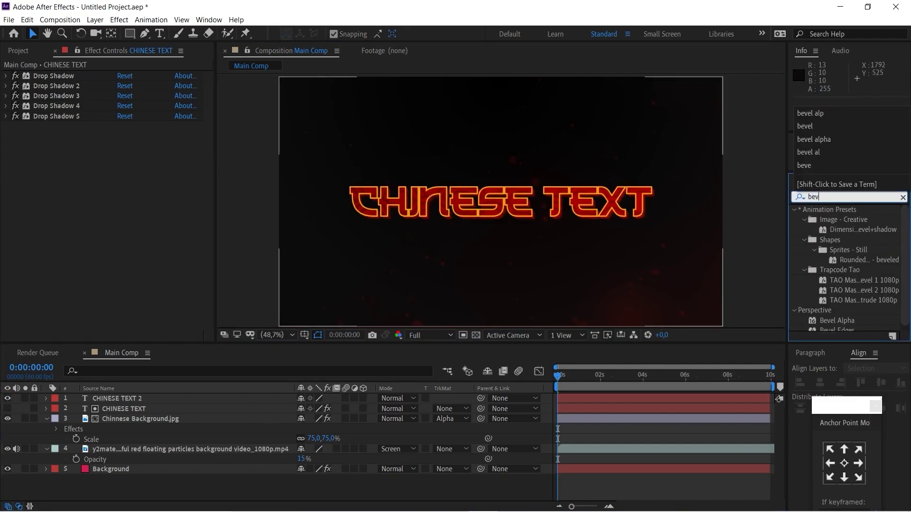
text(el alpha)
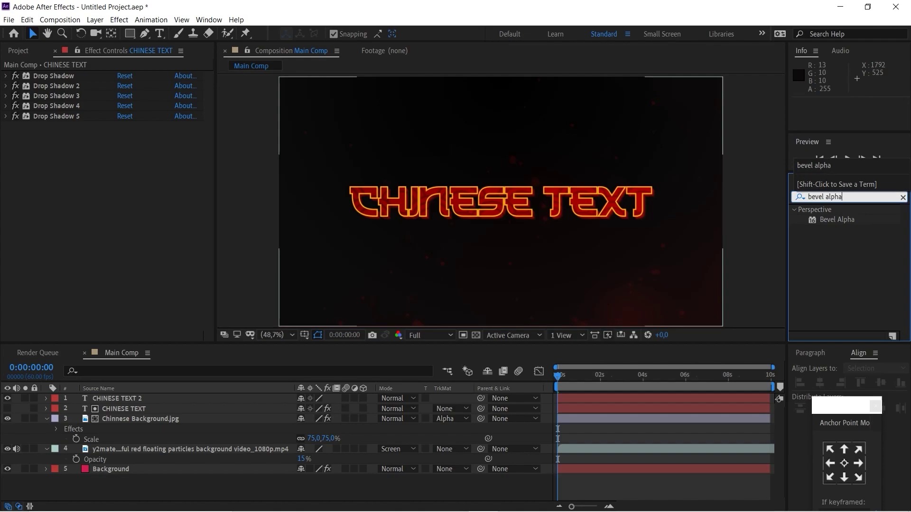
drag(821, 219, 178, 399)
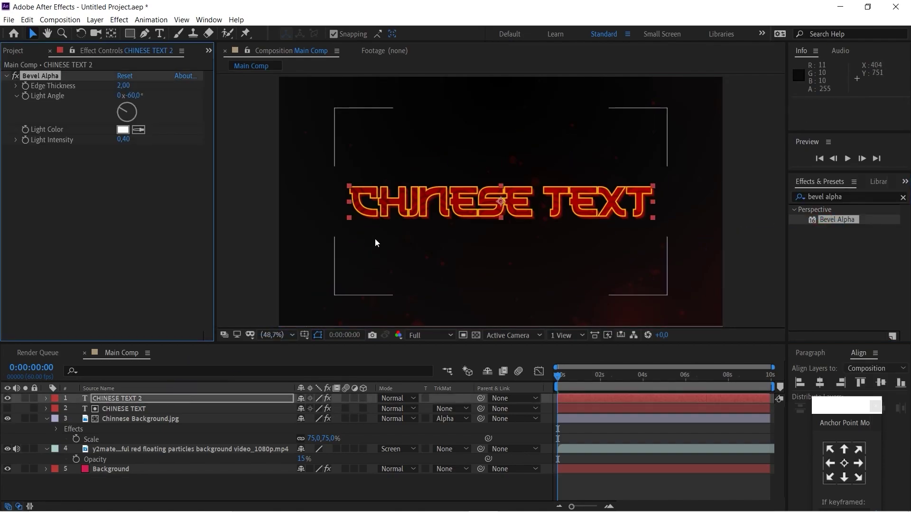
scroll(379, 212, up, 3)
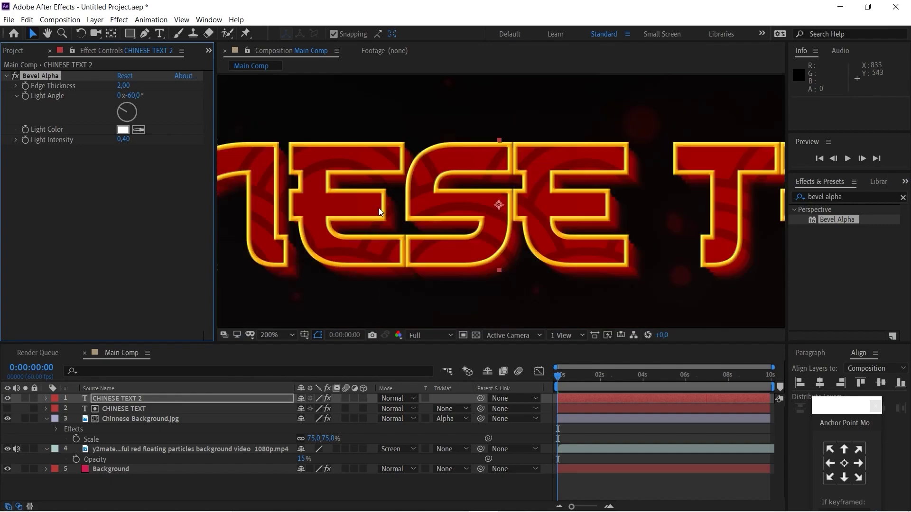
click(16, 76)
click(16, 76)
- Apply the Drop Shadow effect to the CHINESE TEXT 2 layer and collapse its settings
click(862, 197)
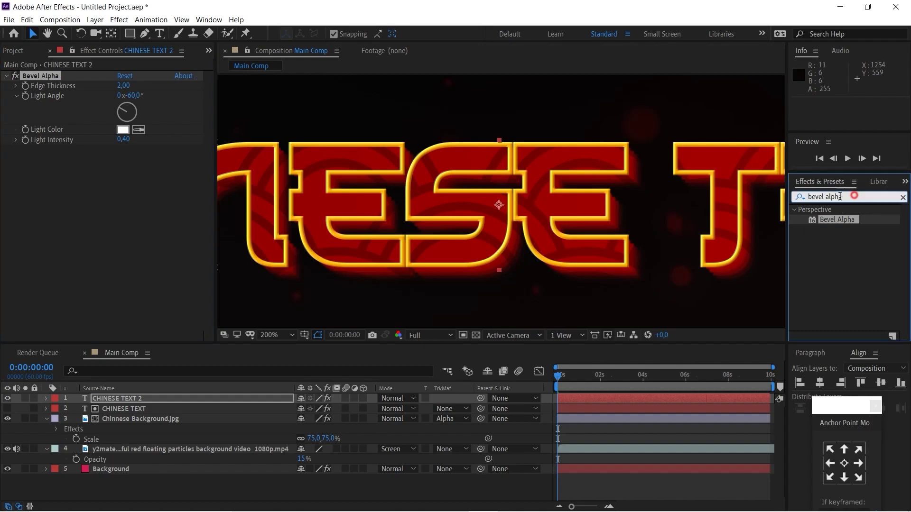
text(drop sha)
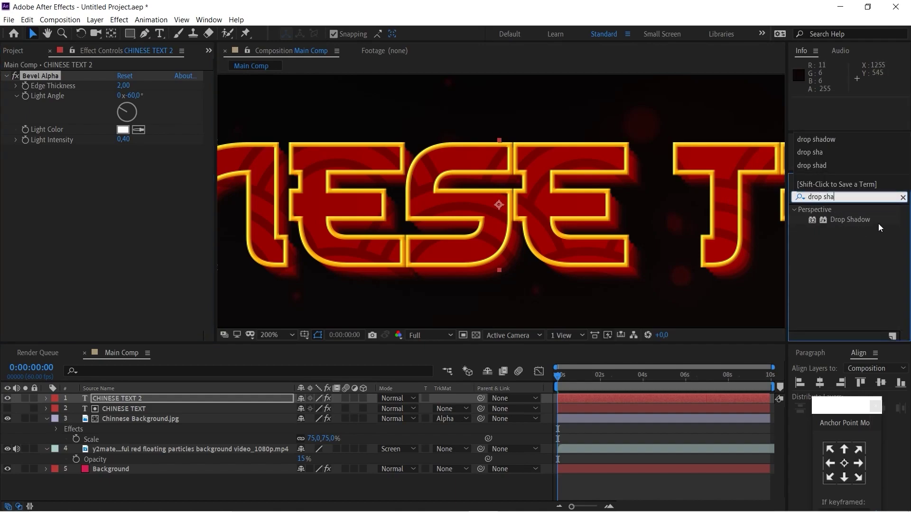
drag(878, 222, 192, 402)
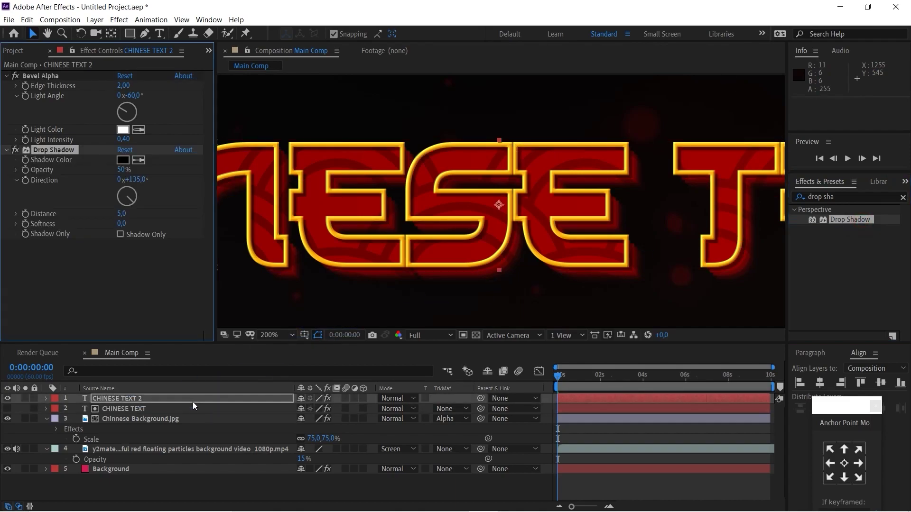
click(8, 151)
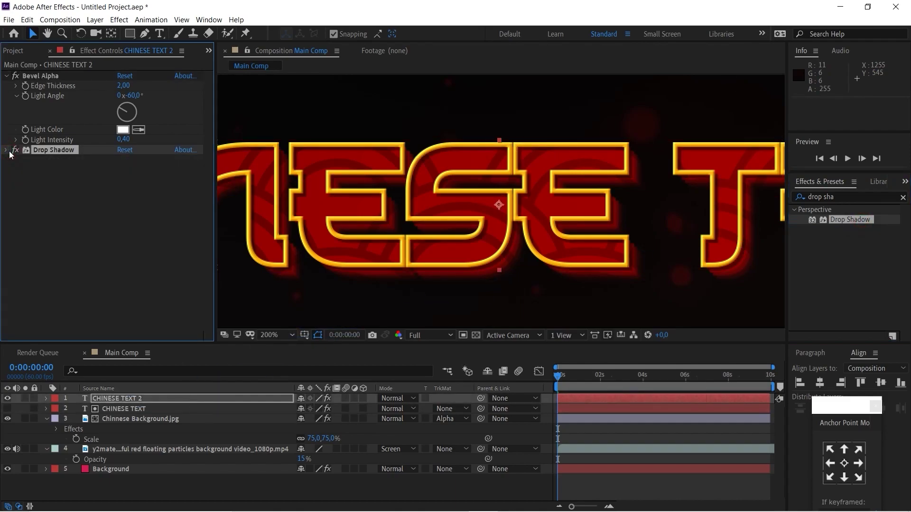
- Duplicate the Drop Shadow on CHINESE TEXT 2 until there are three, and collapse the copies' settings
key(ctrl+d)
key(ctrl+d)
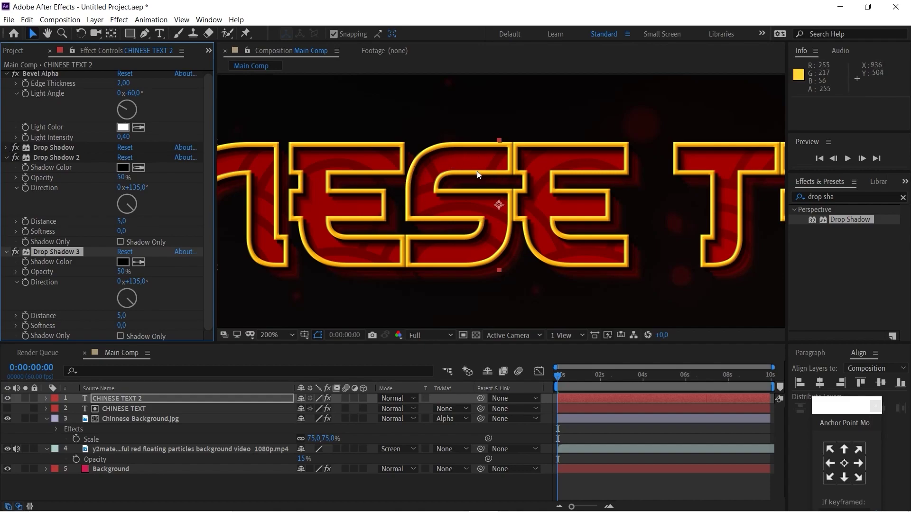
click(291, 335)
click(292, 137)
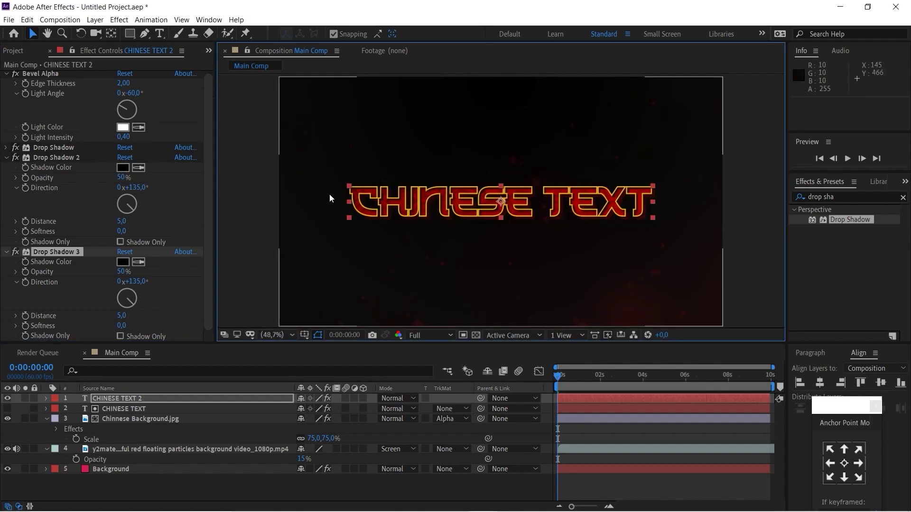
click(756, 238)
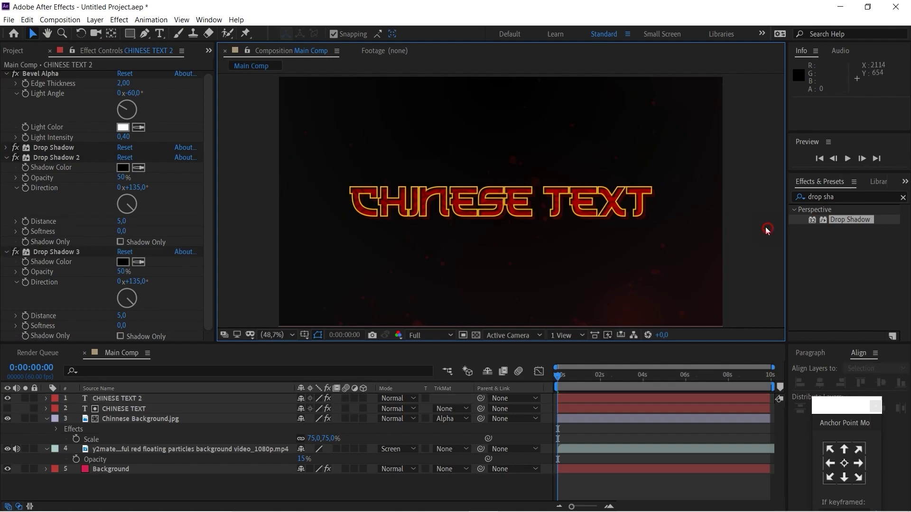
click(6, 157)
click(7, 169)
click(611, 487)
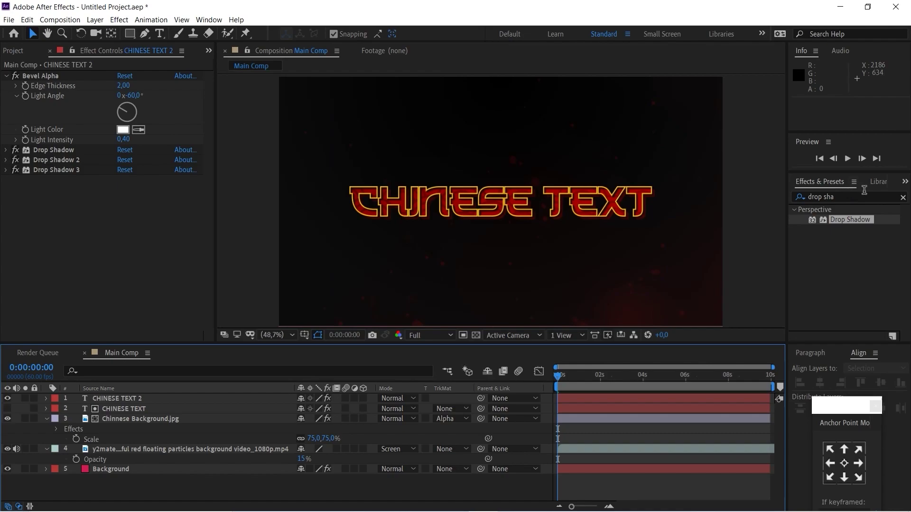
- Apply the Curves color correction effect to the CHINESE TEXT 2 layer
click(849, 196)
text(curve)
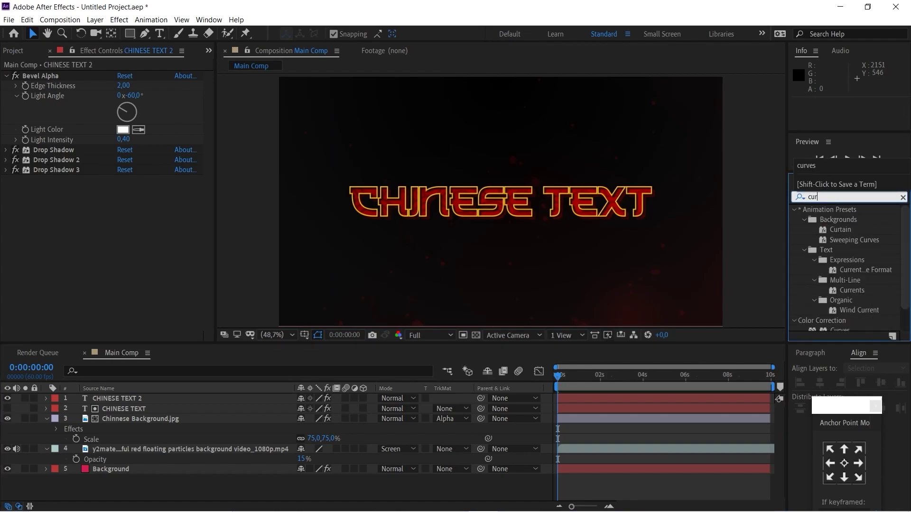
drag(821, 253, 98, 402)
key(period)
key(period)
key(period)
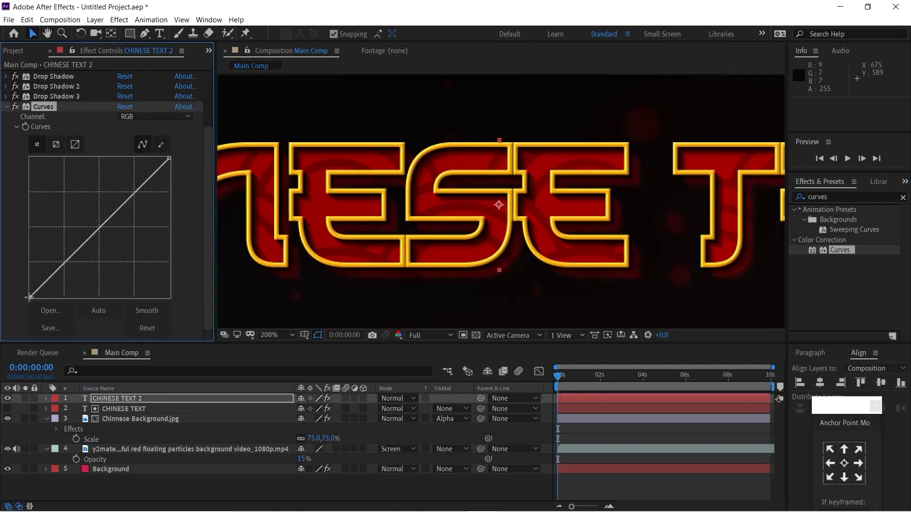
- Shift the RGB curve's black point inward and slightly lower its white point on CHINESE TEXT 2, comparing the outline with Curves off and on
drag(29, 298, 50, 314)
drag(169, 158, 170, 166)
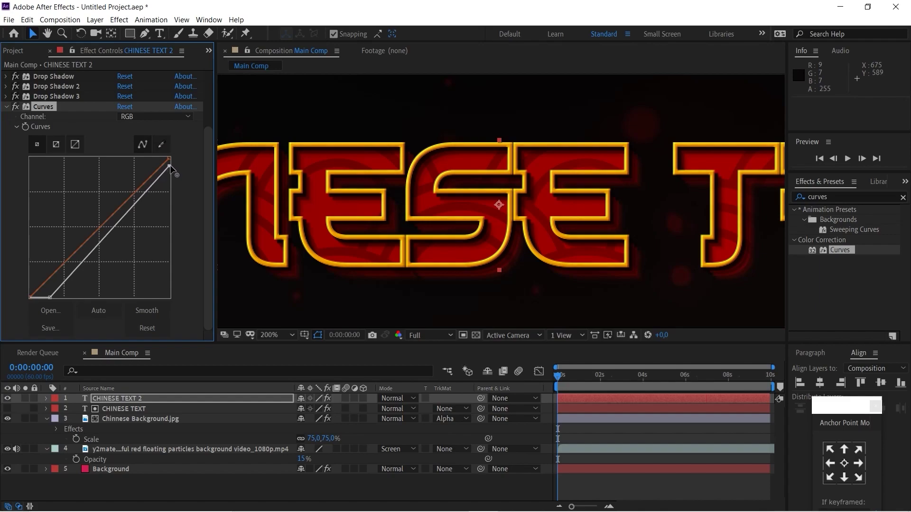
click(15, 107)
click(15, 107)
click(281, 336)
click(305, 140)
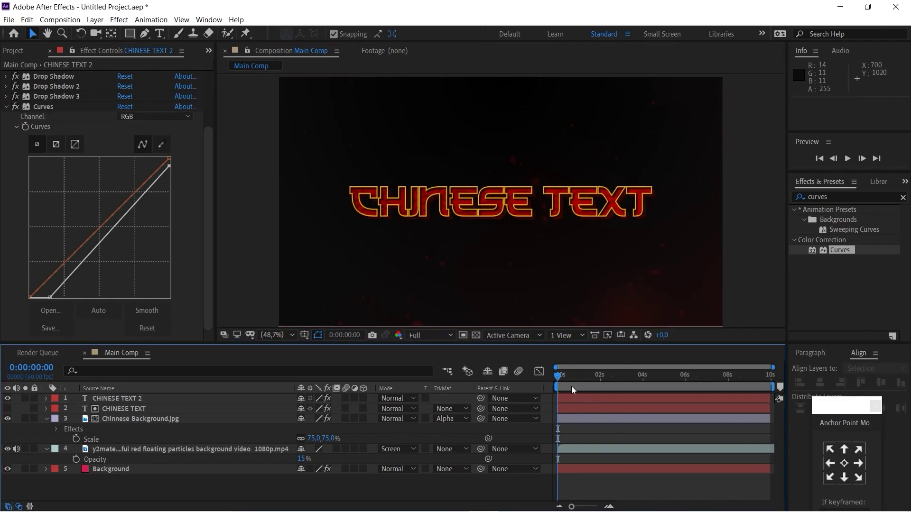
key(space)
key(space)
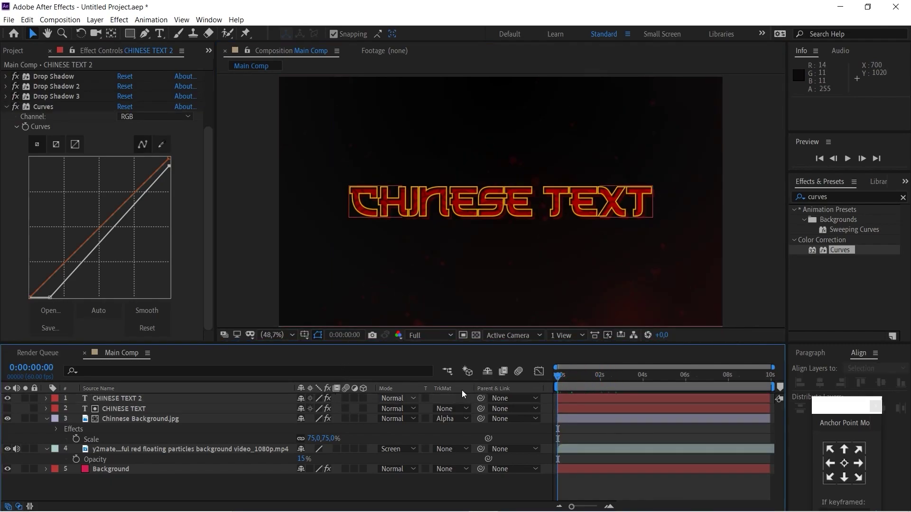
- Apply the 3D Text Y Cascade animation preset to both the CHINESE TEXT 2 and CHINESE TEXT layers
click(902, 198)
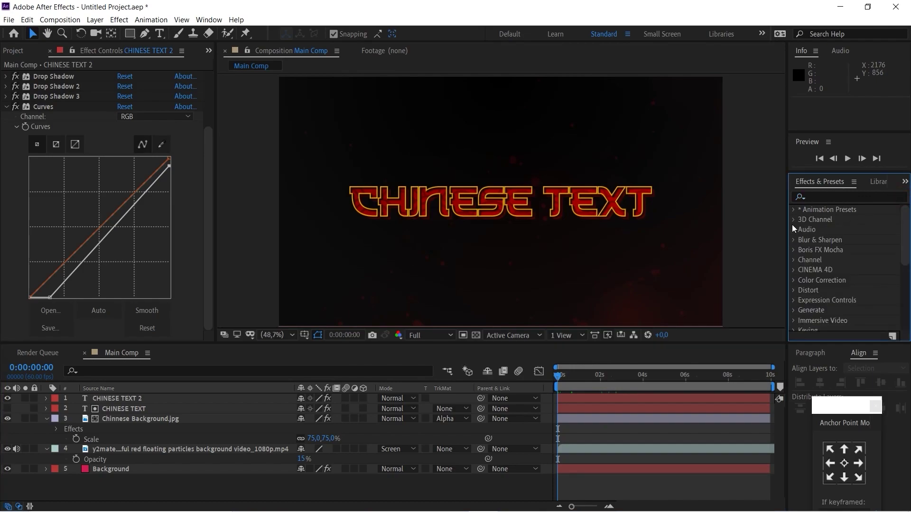
click(794, 209)
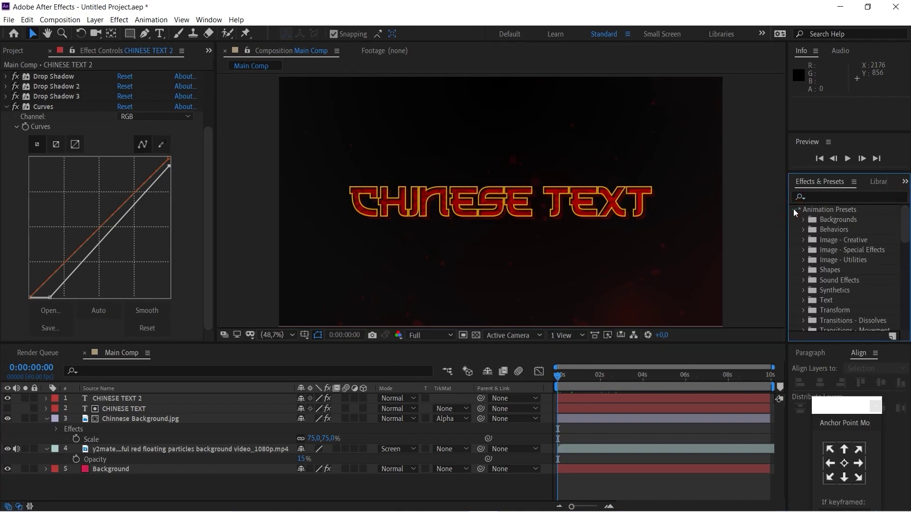
click(803, 301)
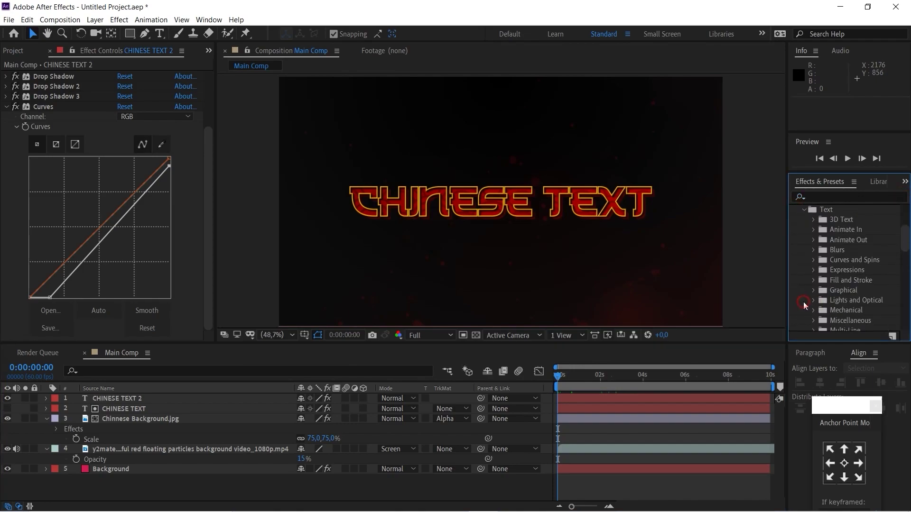
click(813, 221)
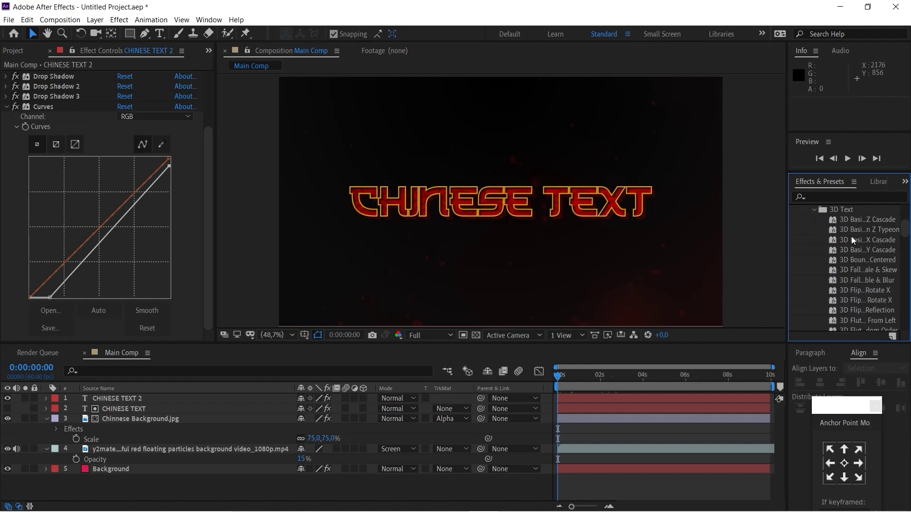
drag(852, 249, 127, 400)
drag(844, 254, 114, 405)
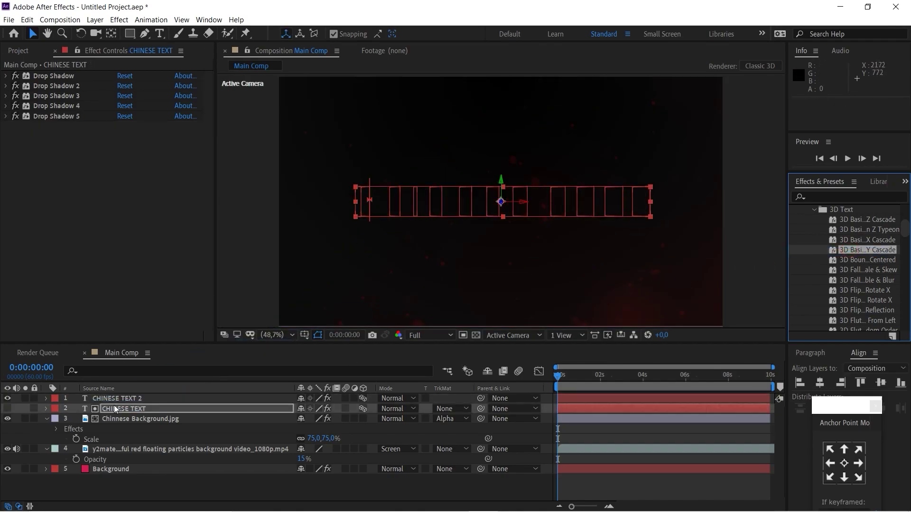
- Enable motion blur on both CHINESE TEXT layers and reveal their animated Offset keyframes
ctrl+click(121, 398)
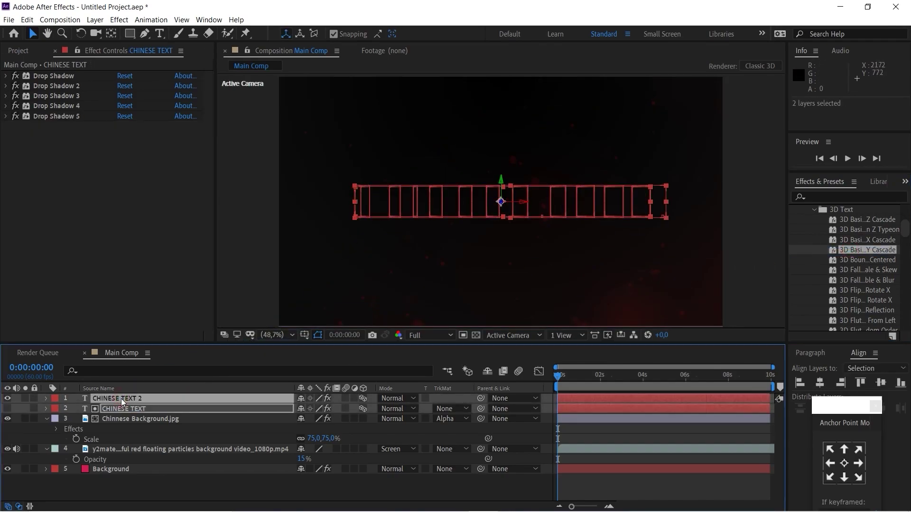
click(344, 398)
key(u)
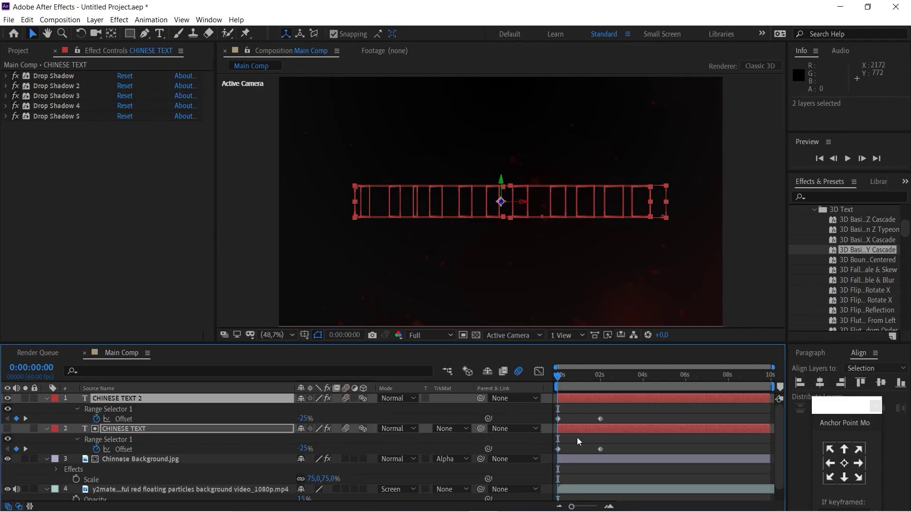
- Move the ending Offset keyframes of both text layers to 6 seconds and apply Easy Ease to all their Offset keyframes
drag(621, 414, 593, 454)
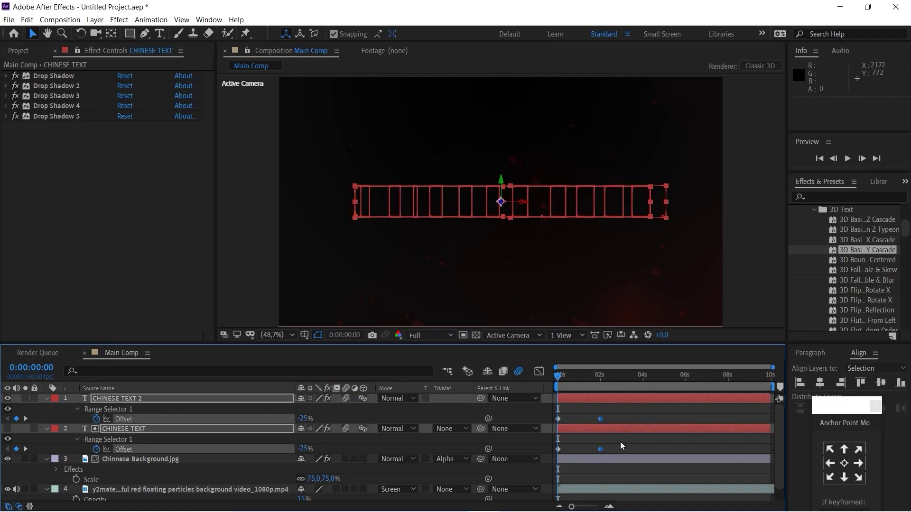
click(685, 379)
click(833, 160)
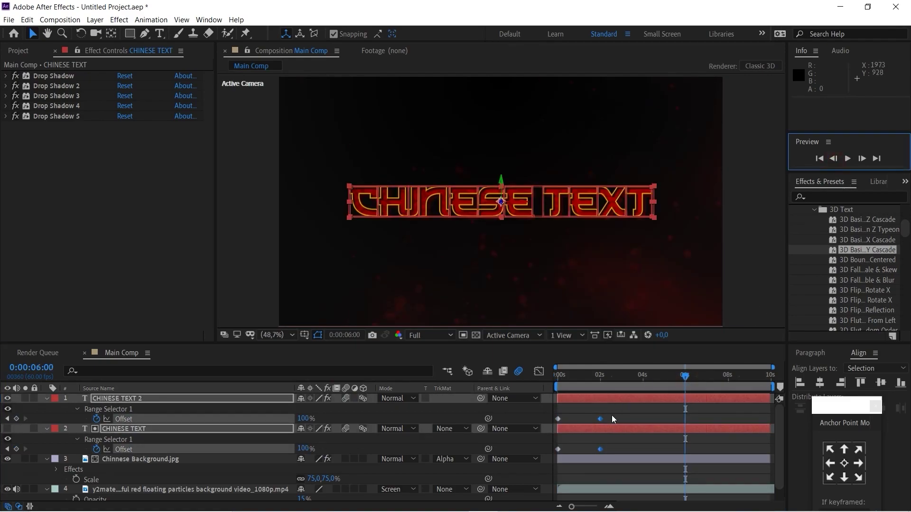
drag(602, 419, 553, 466)
scroll(684, 426, up, 3)
scroll(693, 424, down, 5)
key(F9)
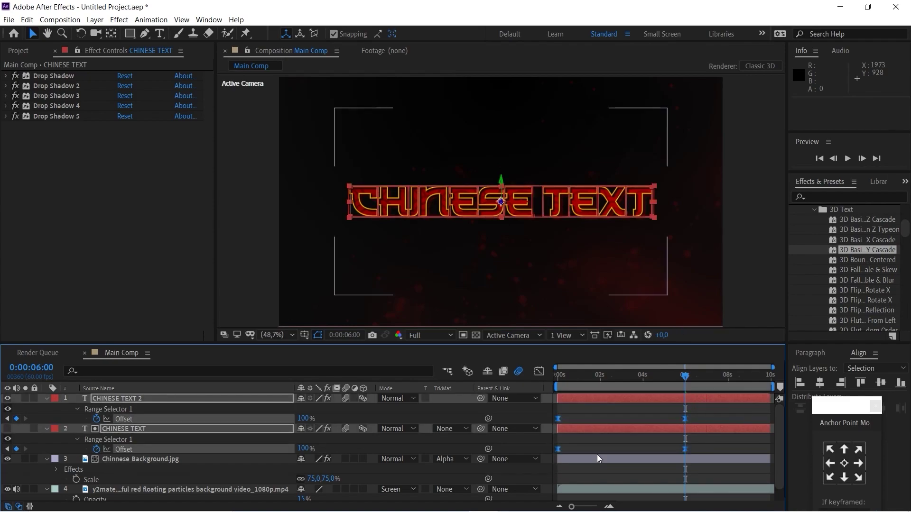
click(711, 443)
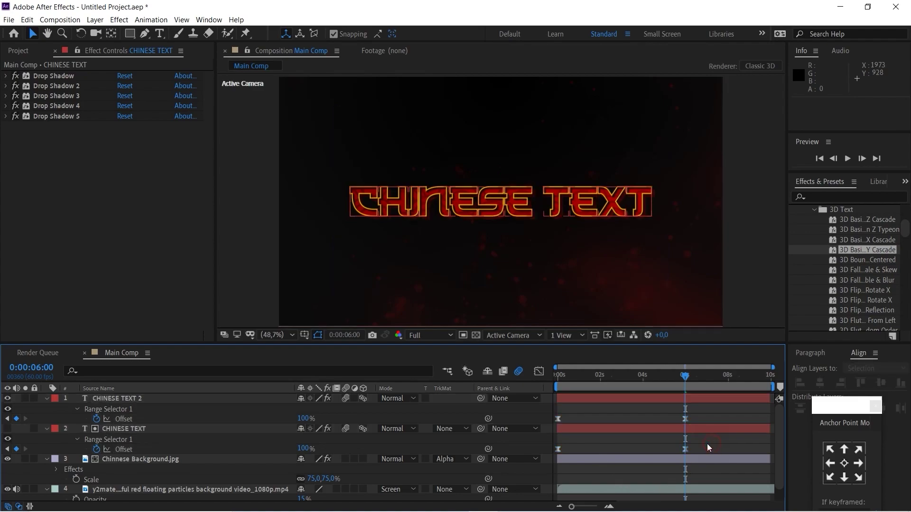
- Create a 1920 × 1080 px solid layer named Optical Flare above the text layers
right_click(397, 419)
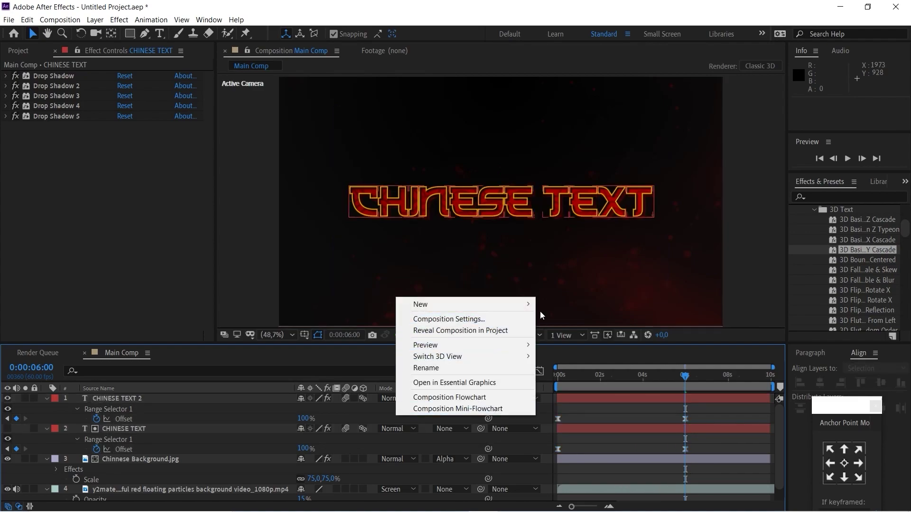
mouse_move(519, 306)
click(560, 330)
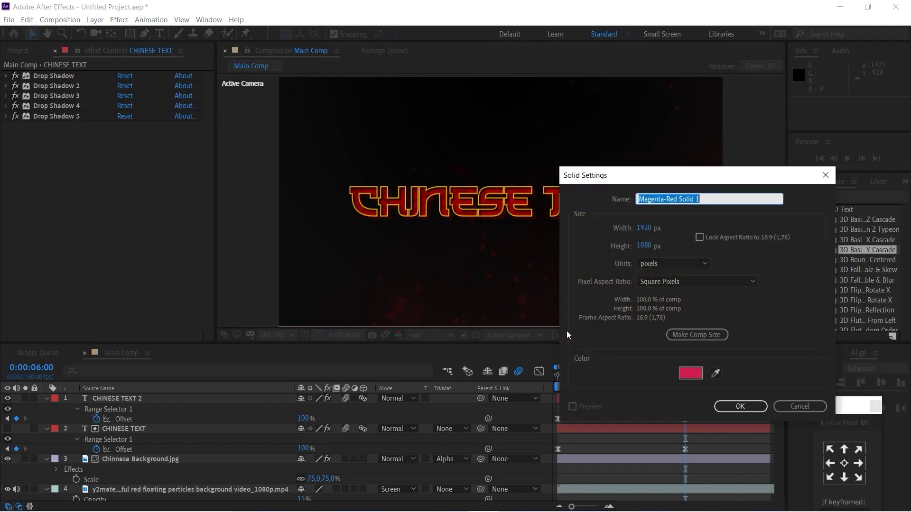
text(op)
text(Optical Flare)
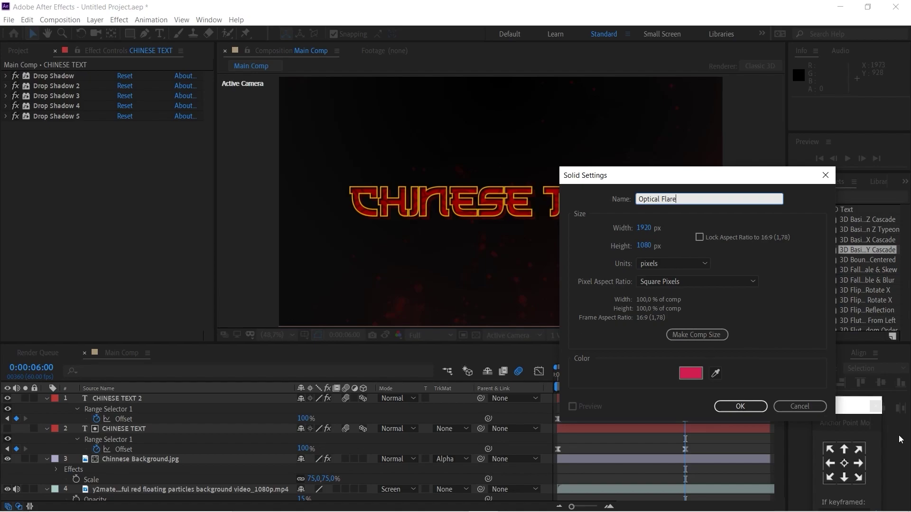
click(745, 408)
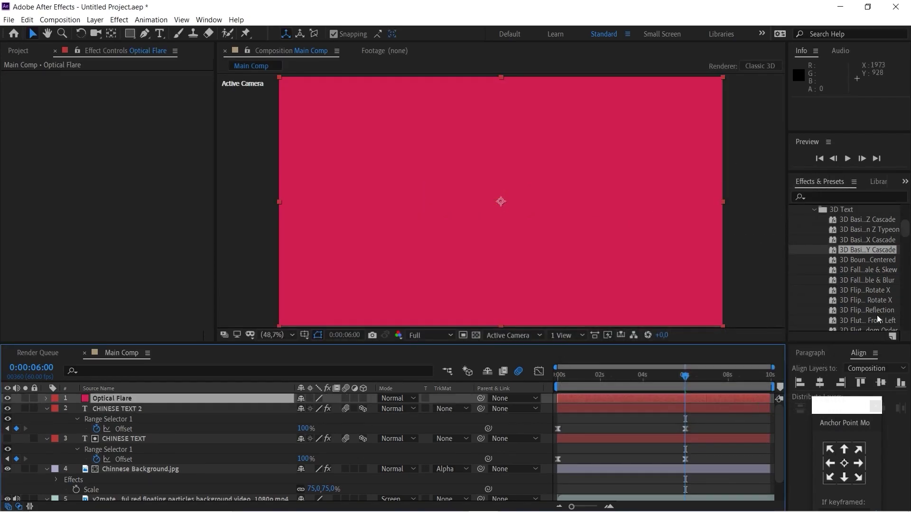
- Apply the Optical Flares effect to the Optical Flare layer and set the layer's blending mode to Screen
click(856, 196)
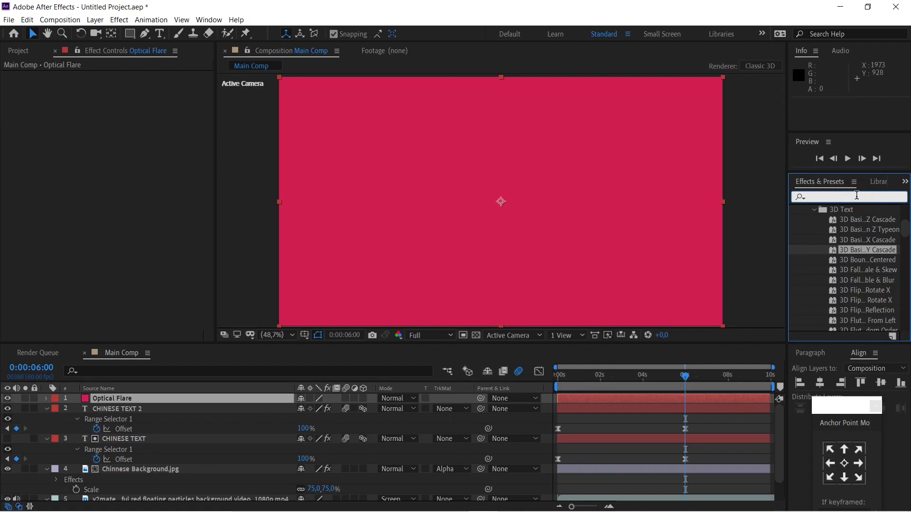
text(optical)
drag(862, 218, 141, 397)
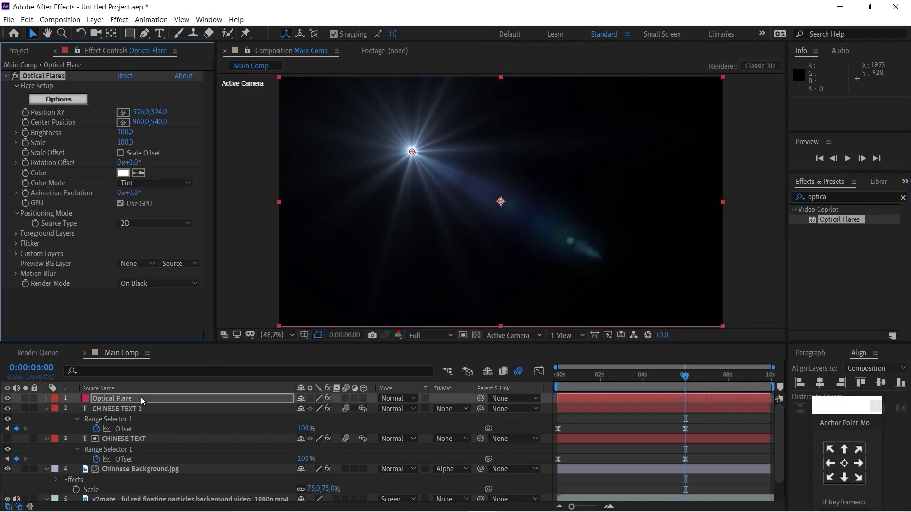
click(407, 400)
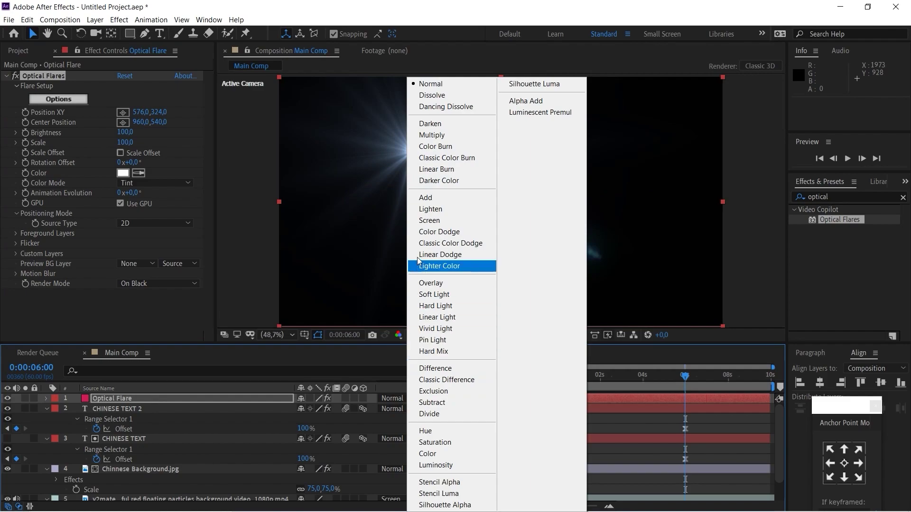
click(423, 220)
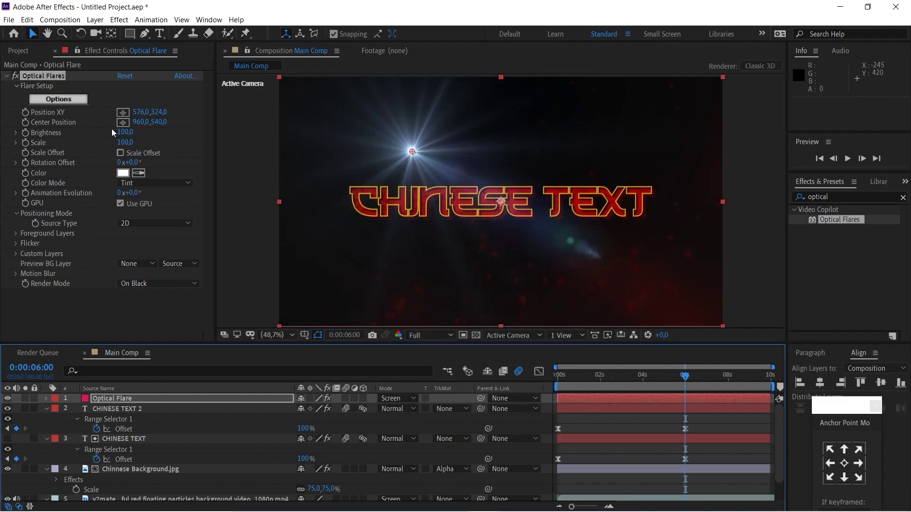
- Open the Optical Flares options and remove every lens object from the default flare's stack
click(59, 99)
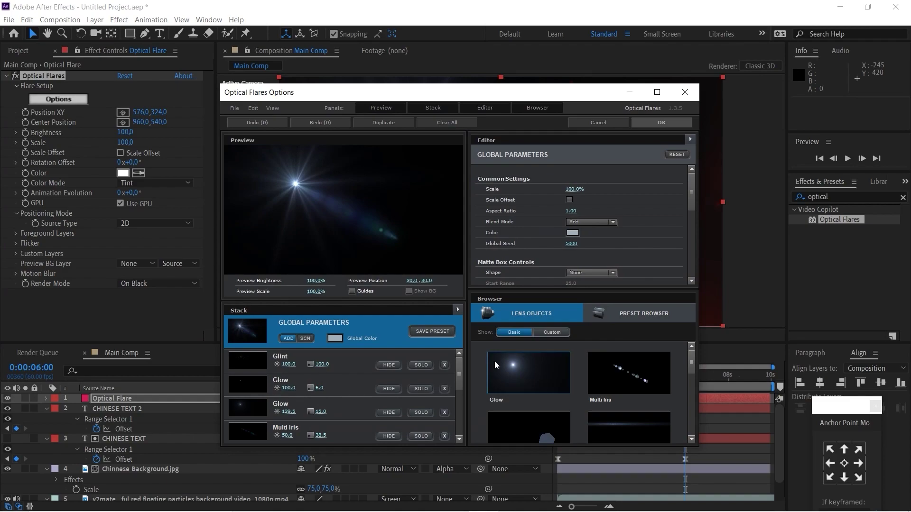
click(444, 366)
click(444, 365)
click(444, 365)
click(444, 366)
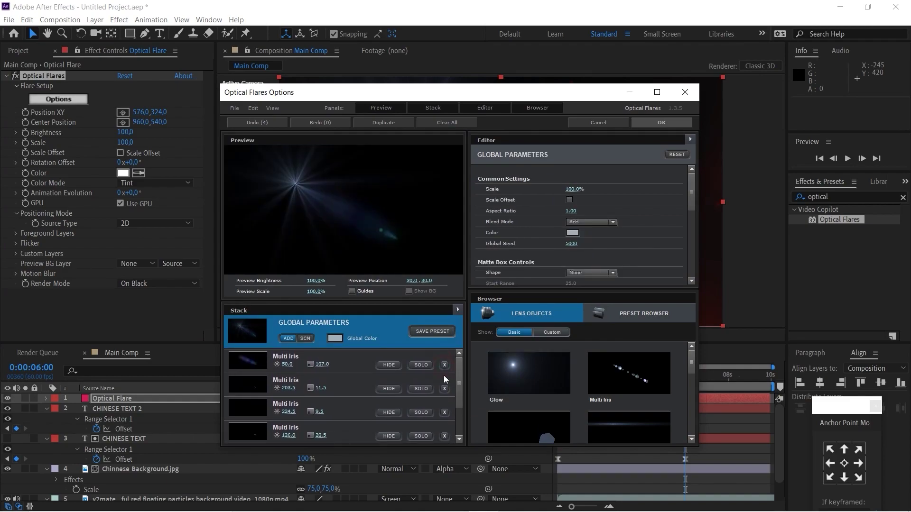
click(444, 365)
click(444, 366)
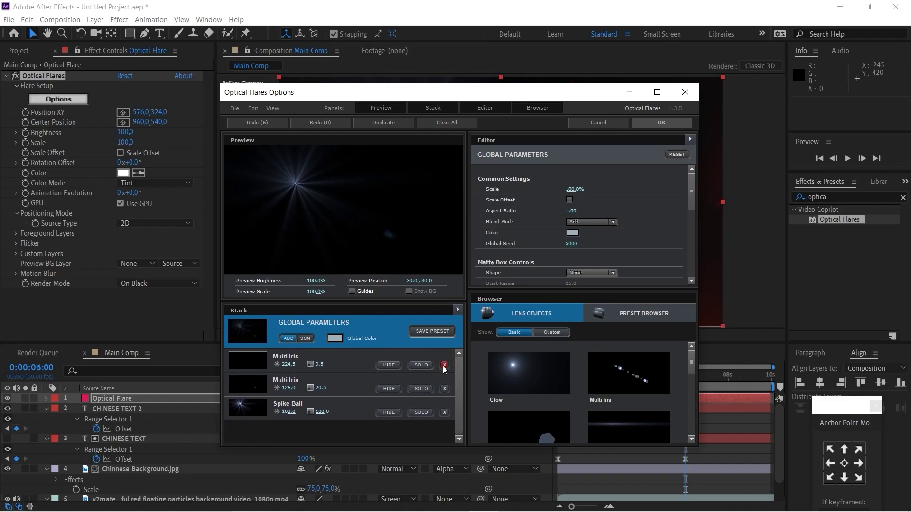
click(444, 365)
click(444, 365)
click(444, 366)
click(444, 369)
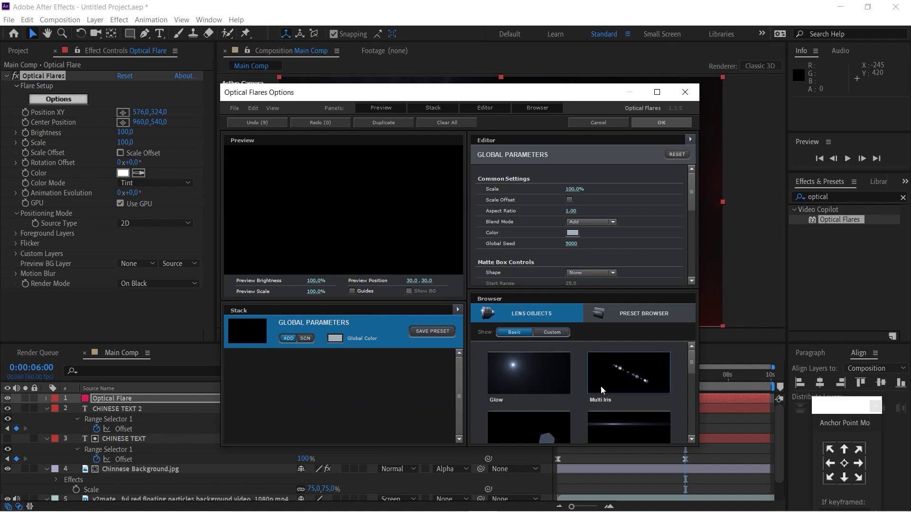
- Add a basic Streak lens object to the empty flare stack
scroll(601, 379, down, 3)
scroll(600, 392, up, 1)
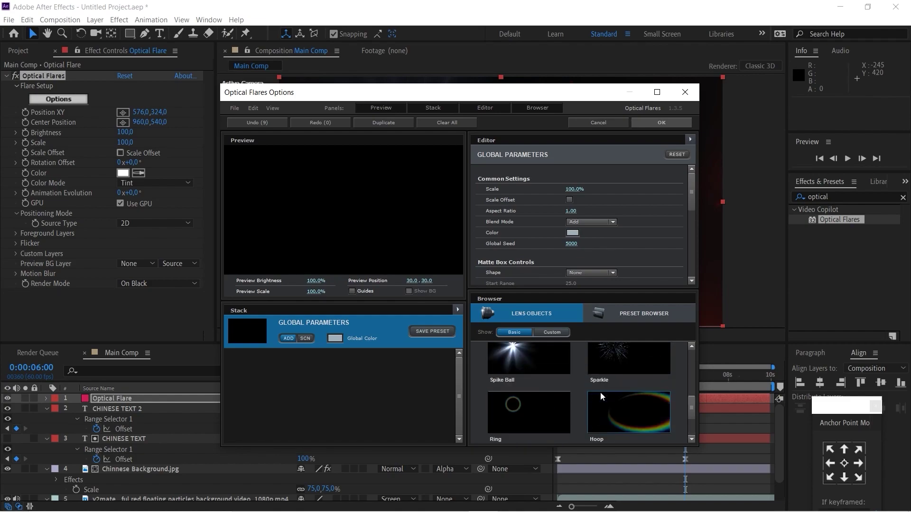
scroll(600, 392, up, 1)
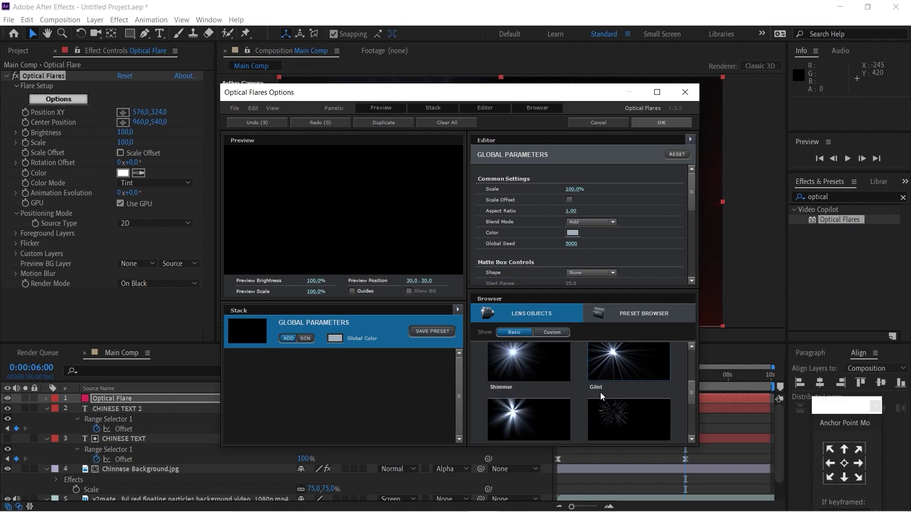
scroll(600, 391, up, 1)
click(630, 376)
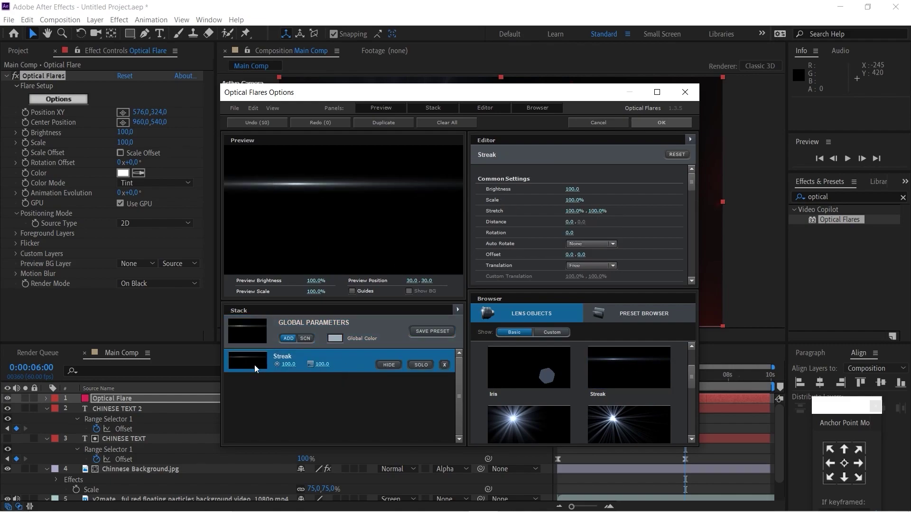
- Set the flare's global color to golden yellow, hex DCAD0C
click(263, 332)
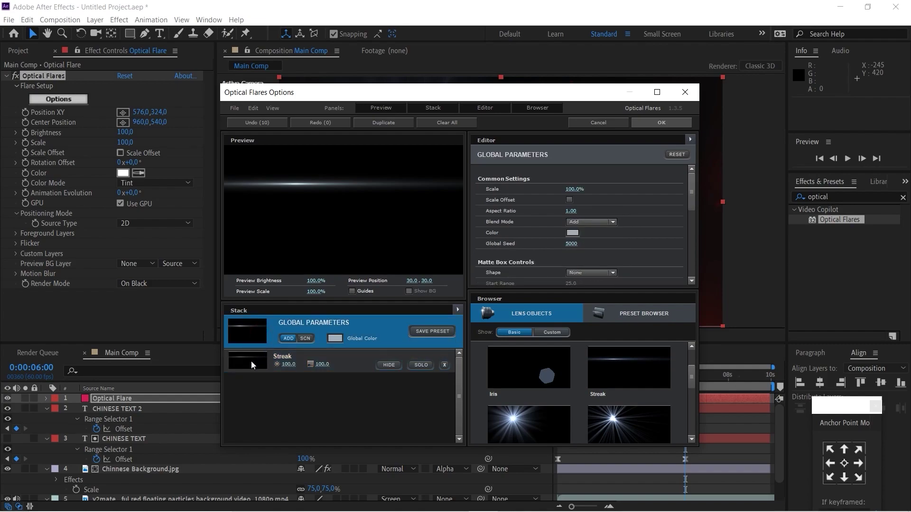
click(251, 361)
click(253, 343)
click(572, 233)
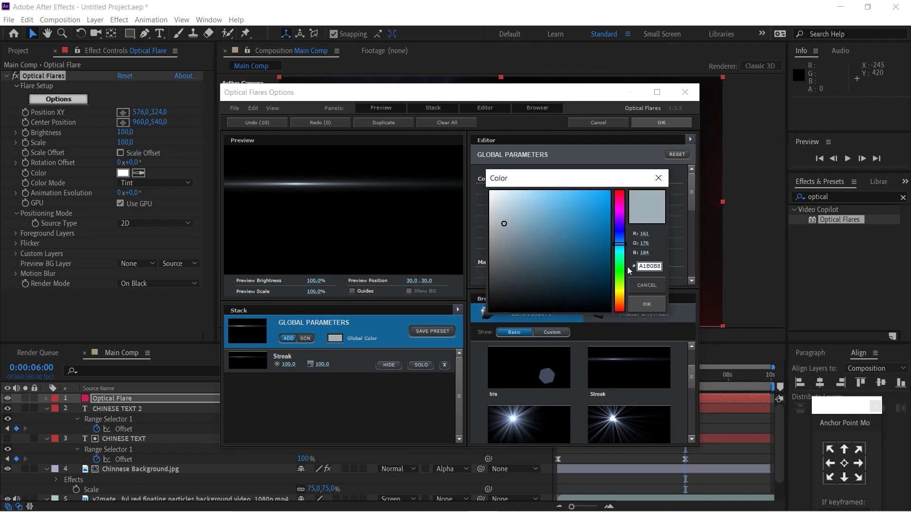
double_click(648, 267)
text(000DCA)
text(D0C)
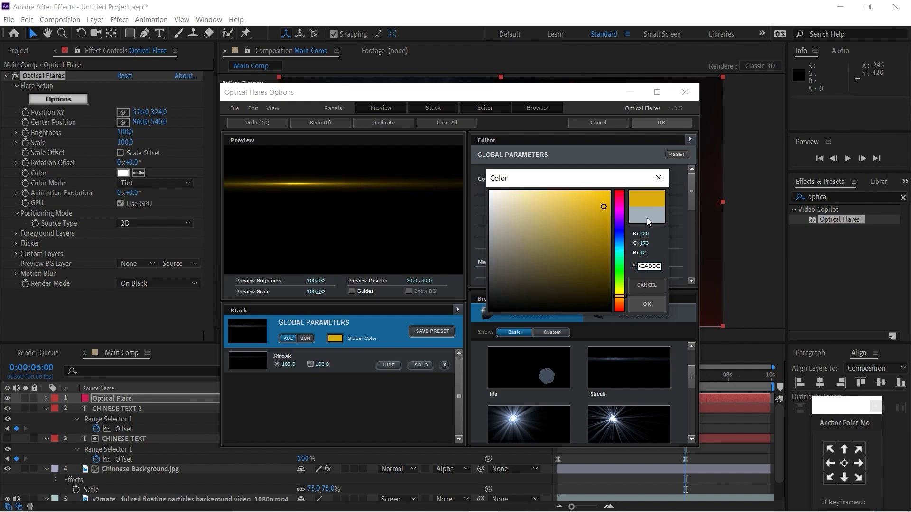
click(648, 303)
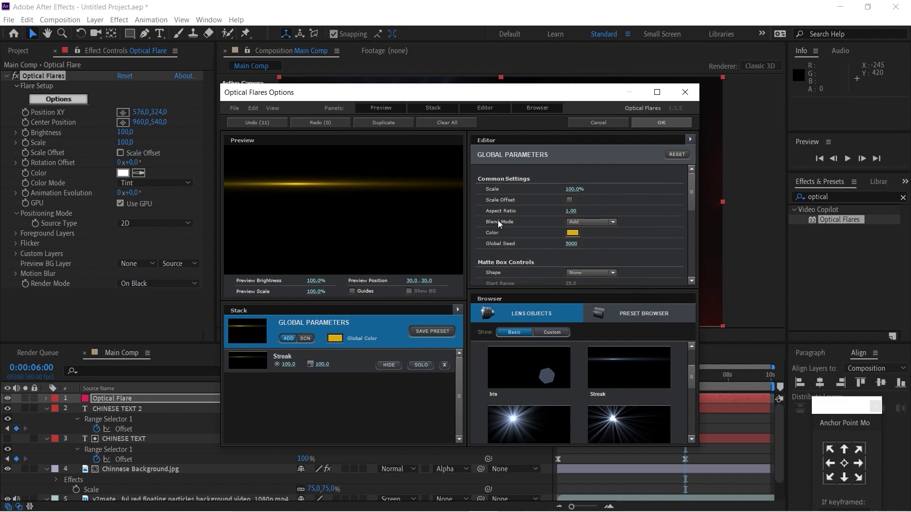
- Set the flare's global aspect ratio to 0.25 and accept the flare options
drag(571, 211, 550, 213)
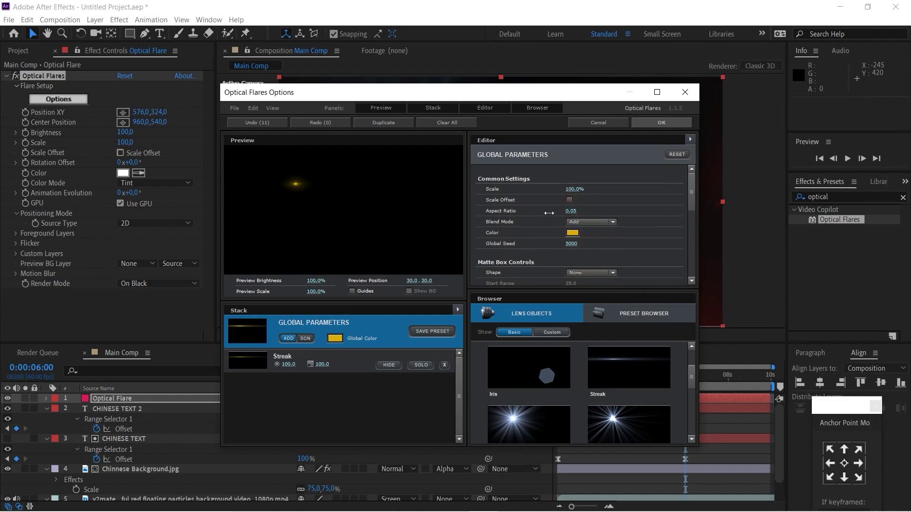
click(573, 210)
text(0,25)
key(Return)
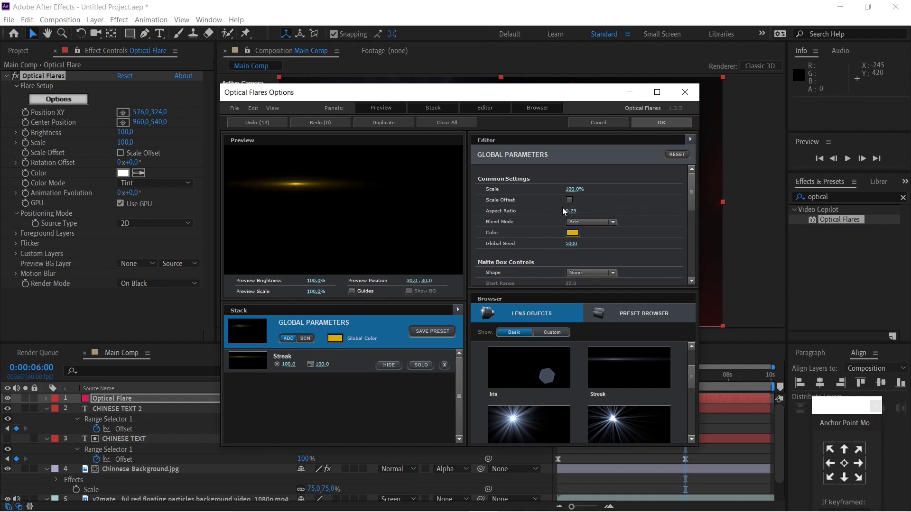
click(653, 121)
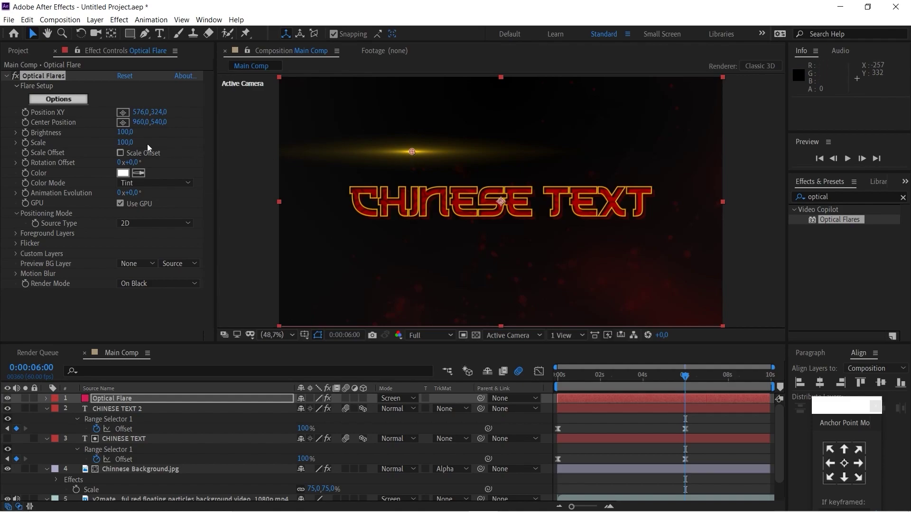
- Set the Optical Flares brightness to 40
click(125, 132)
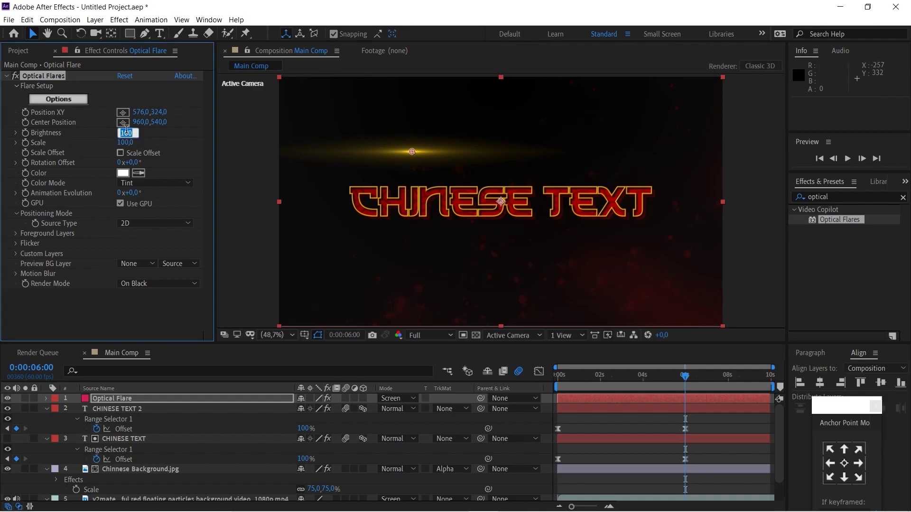
text(4)
key(Return)
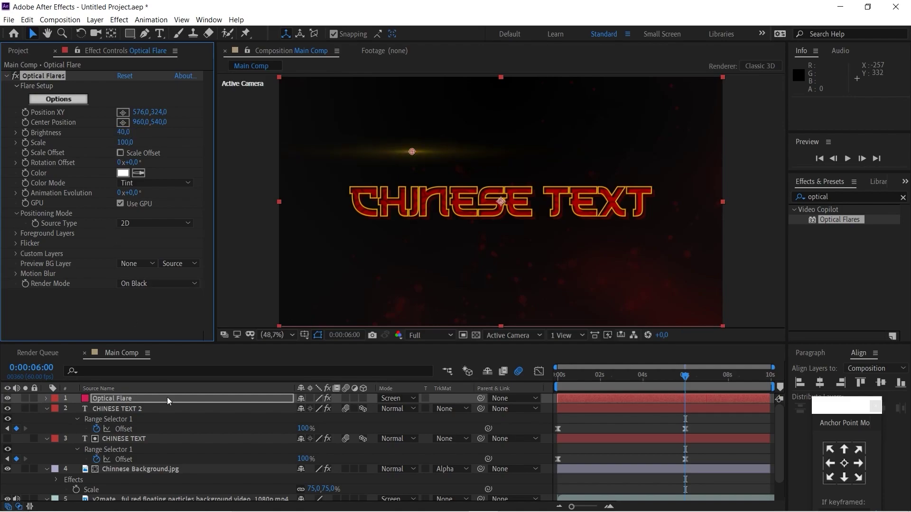
- Move the Optical Flare layer to position 757, 692 so the streak sits on the first letter's upper edge
click(167, 397)
key(slash)
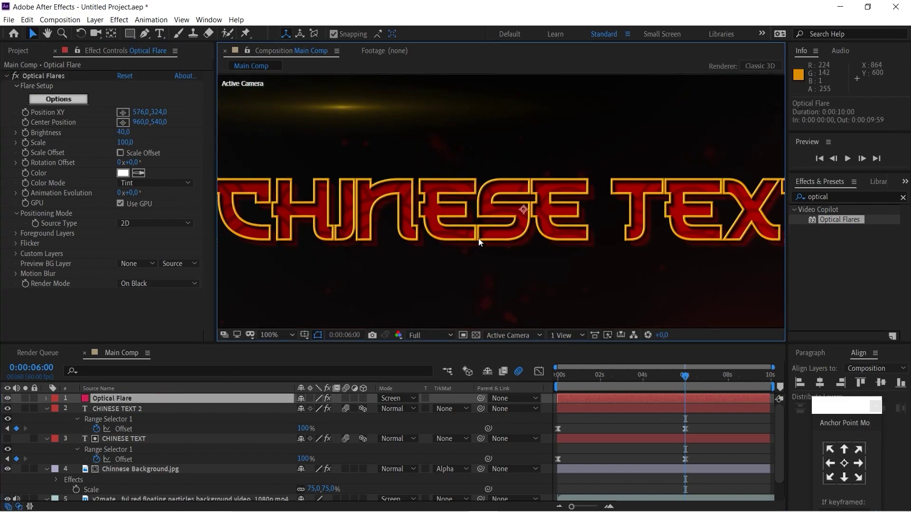
key(p)
drag(323, 408, 412, 408)
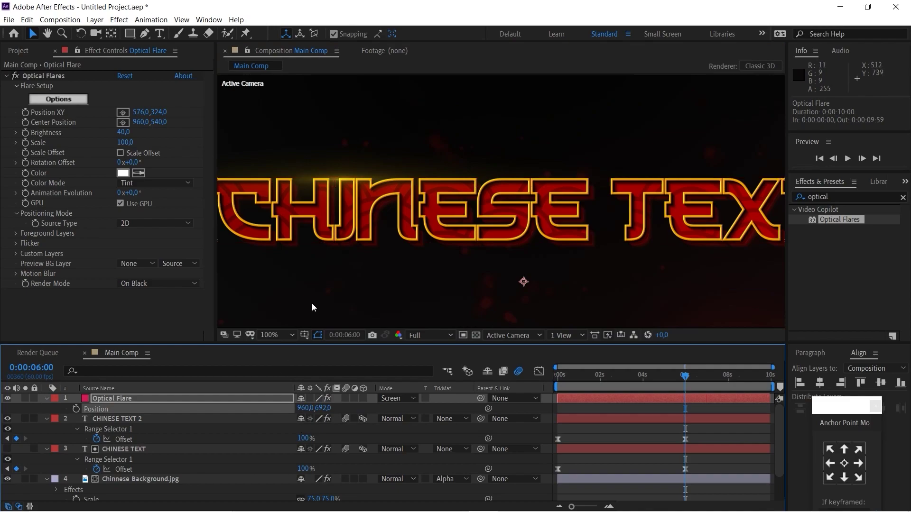
drag(356, 294, 425, 291)
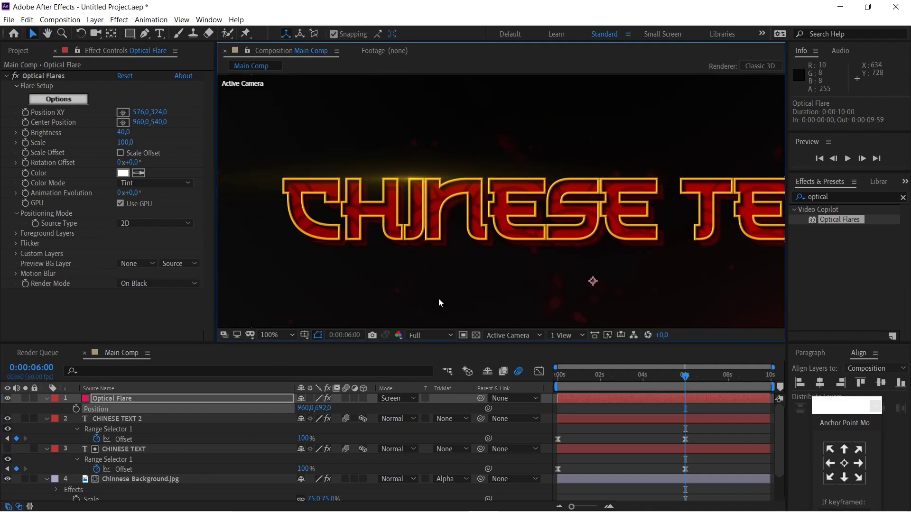
drag(313, 409, 196, 409)
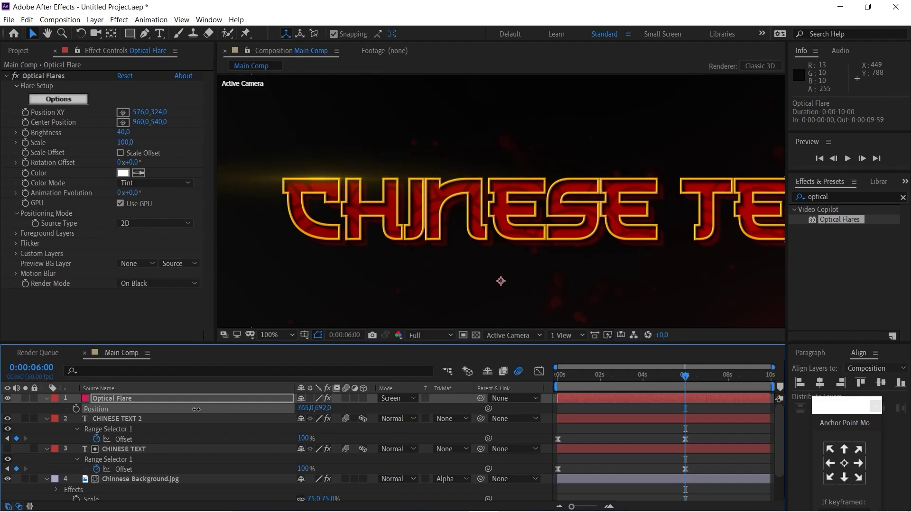
scroll(316, 244, down, 1)
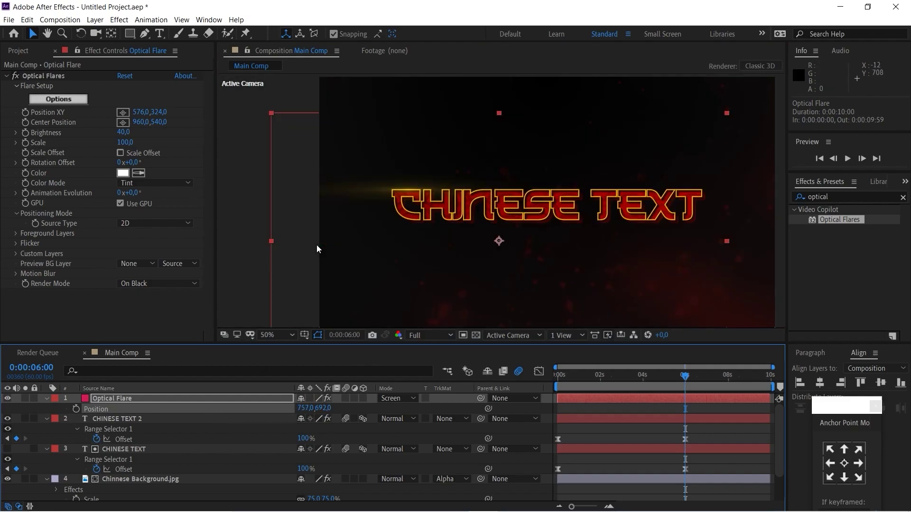
- Set the Optical Flares brightness to 50
click(125, 133)
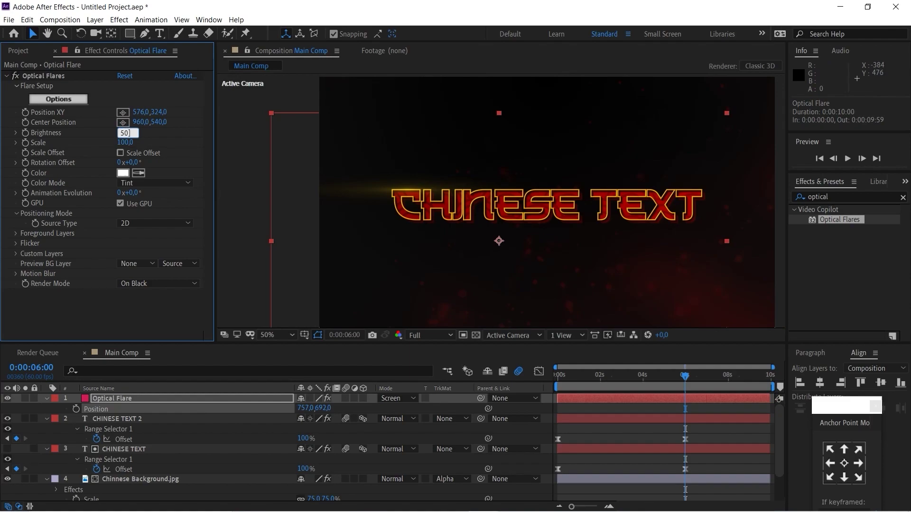
text(50)
key(Return)
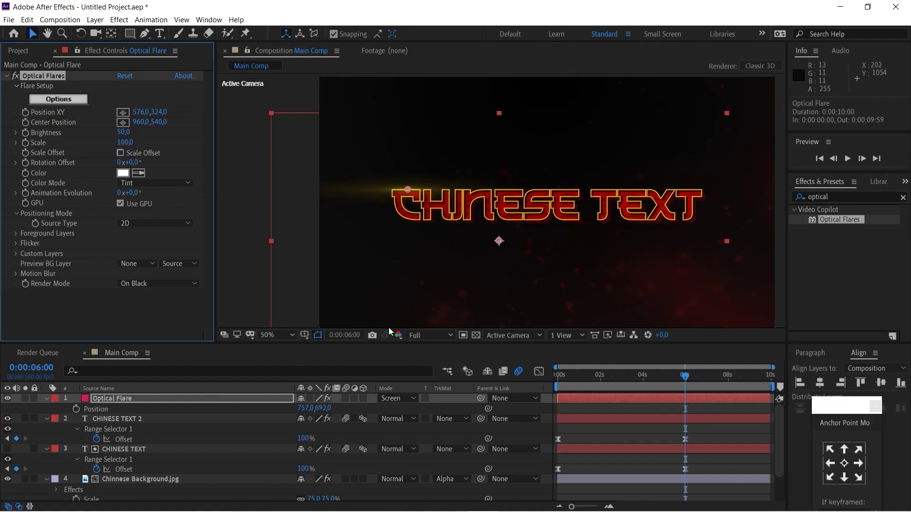
click(606, 409)
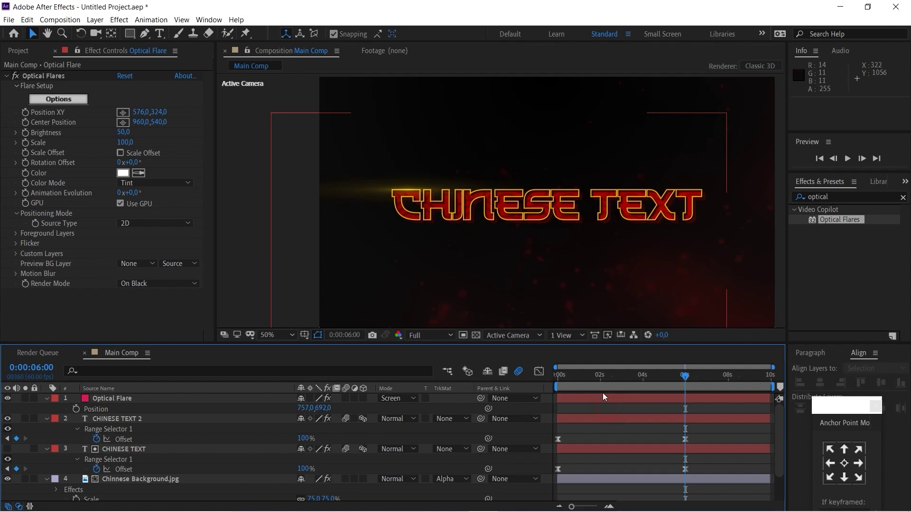
click(274, 331)
click(285, 137)
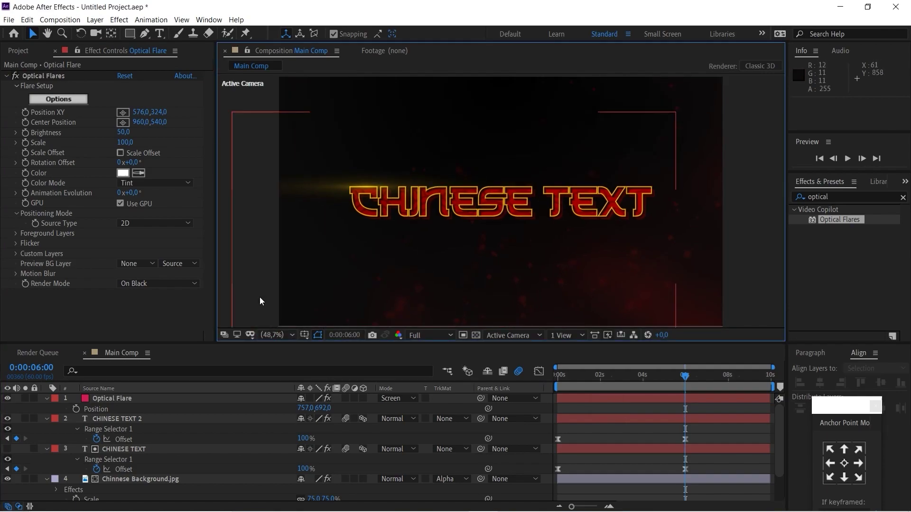
- Duplicate the Optical Flare layer
click(119, 399)
click(23, 19)
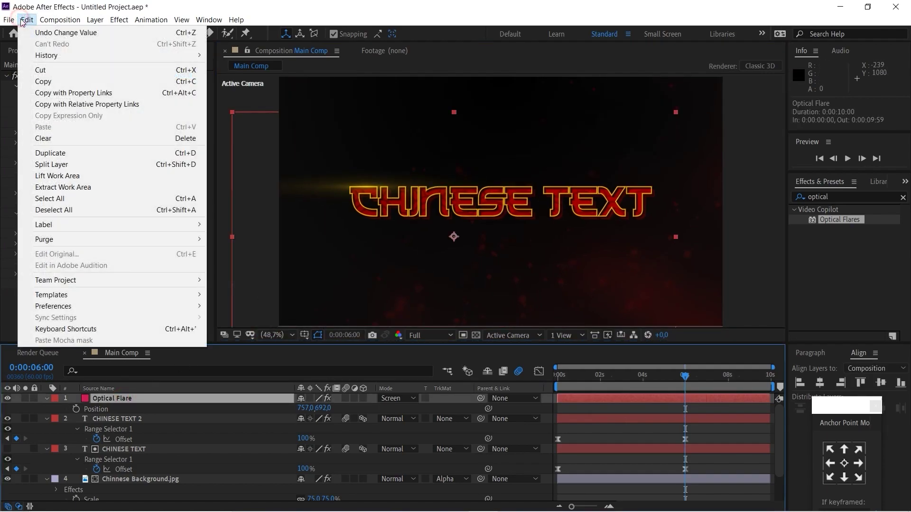
click(60, 153)
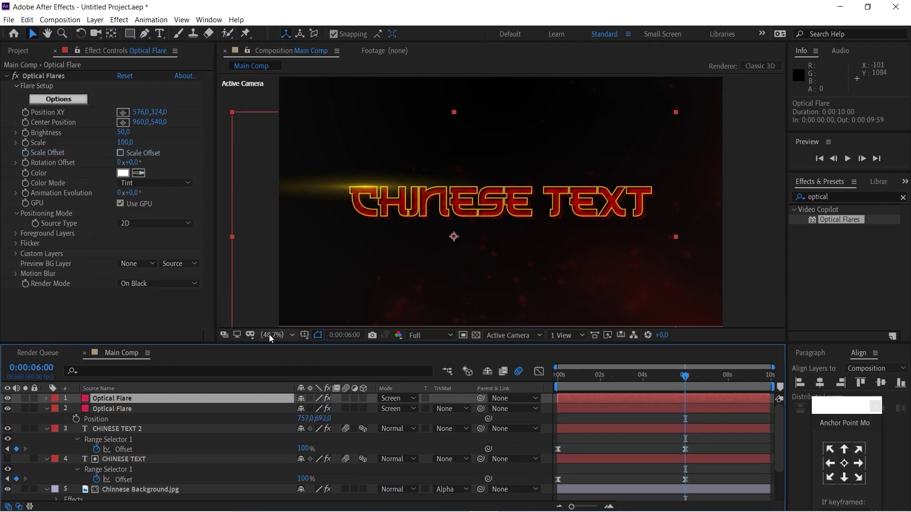
- Move the duplicated Optical Flare layer to position 1872, 819 so its streak sits along the lower edge of TEXT
key(p)
drag(322, 409, 392, 409)
scroll(394, 247, up, 1)
drag(304, 408, 403, 398)
drag(308, 412, 483, 407)
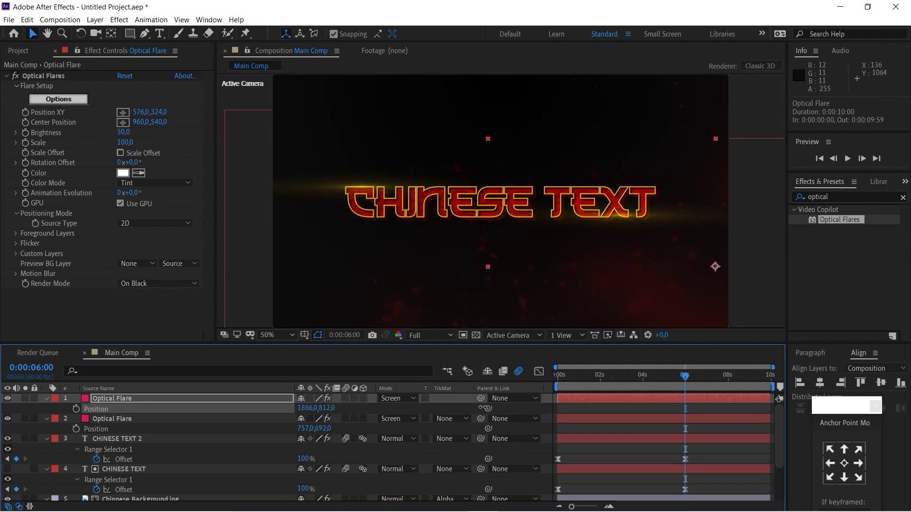
scroll(684, 253, up, 2)
drag(683, 252, 323, 200)
drag(614, 231, 540, 226)
key(v)
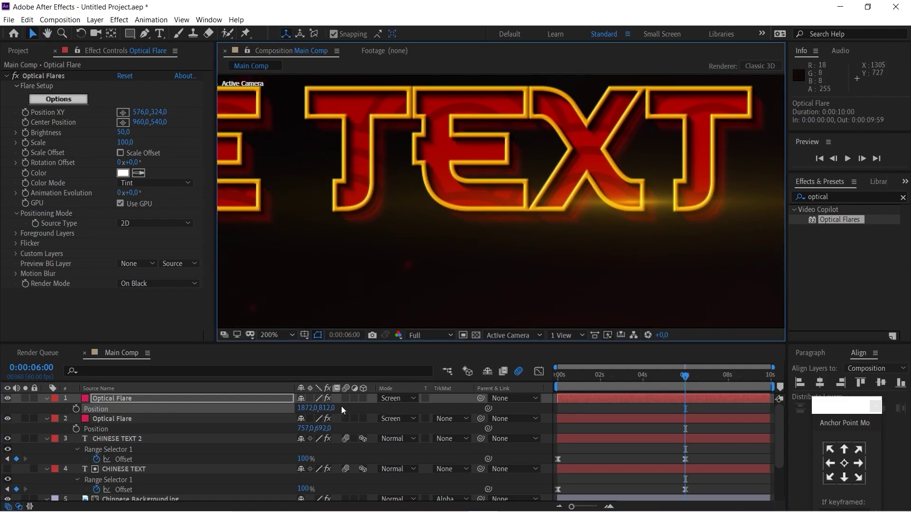
drag(329, 408, 333, 407)
click(282, 335)
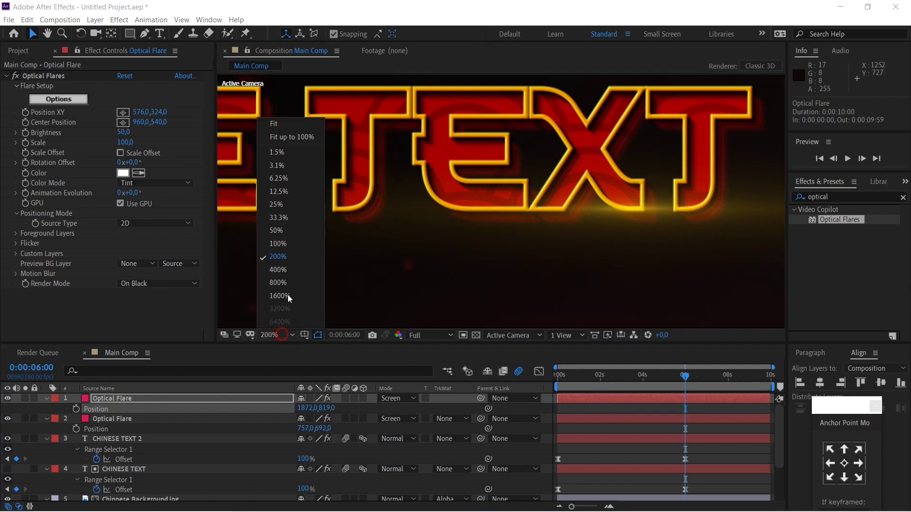
click(304, 137)
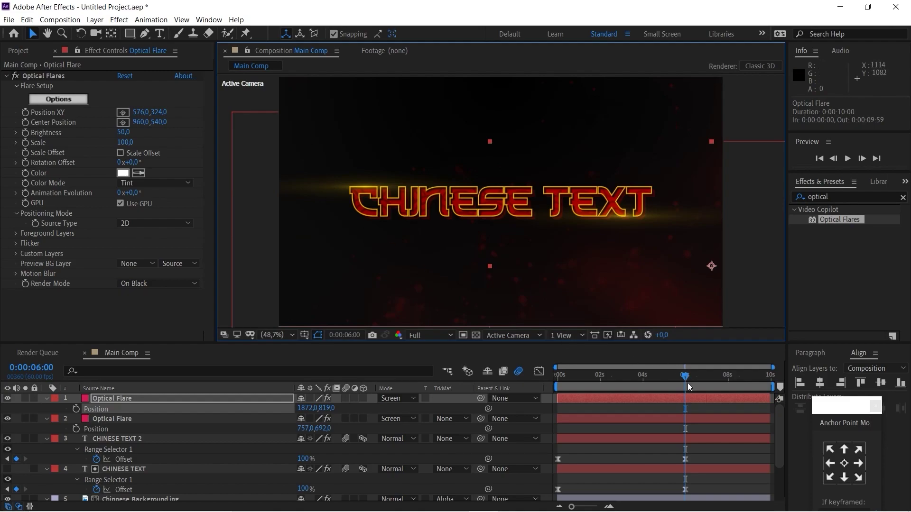
- Start opacity keyframes on both Optical Flare layers at 0:00:06:00 with a value of 0%
click(135, 403)
shift+click(132, 419)
key(t)
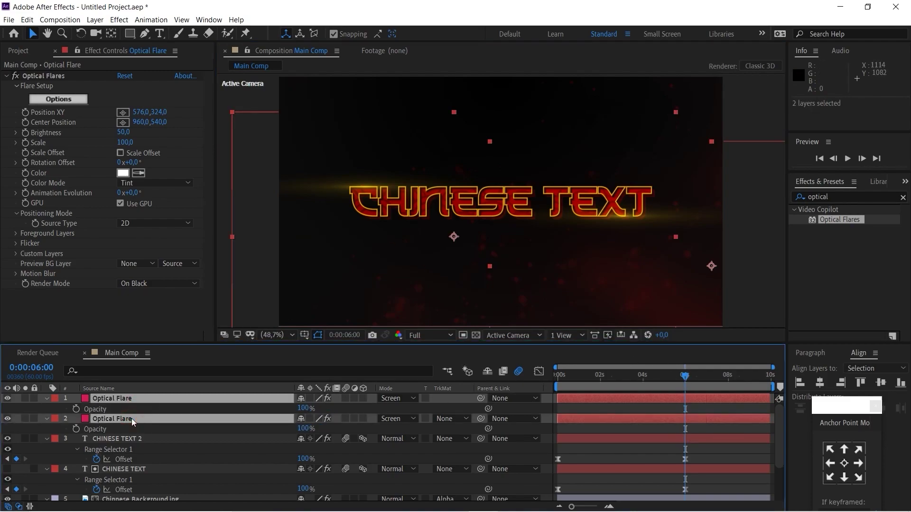
click(76, 409)
drag(302, 409, 207, 414)
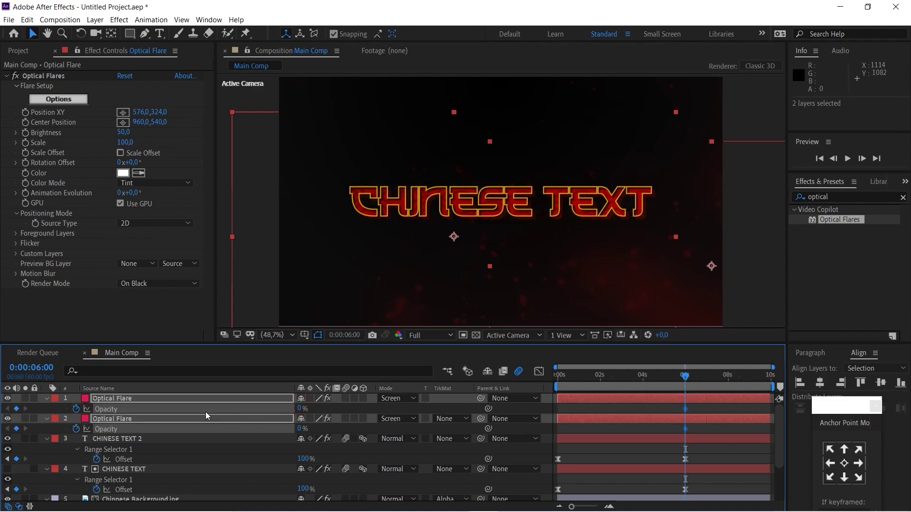
- Keyframe both Optical Flare layers' opacity to 100% at 0:00:08:00 and scrub through the animation to check the fade-in
click(727, 382)
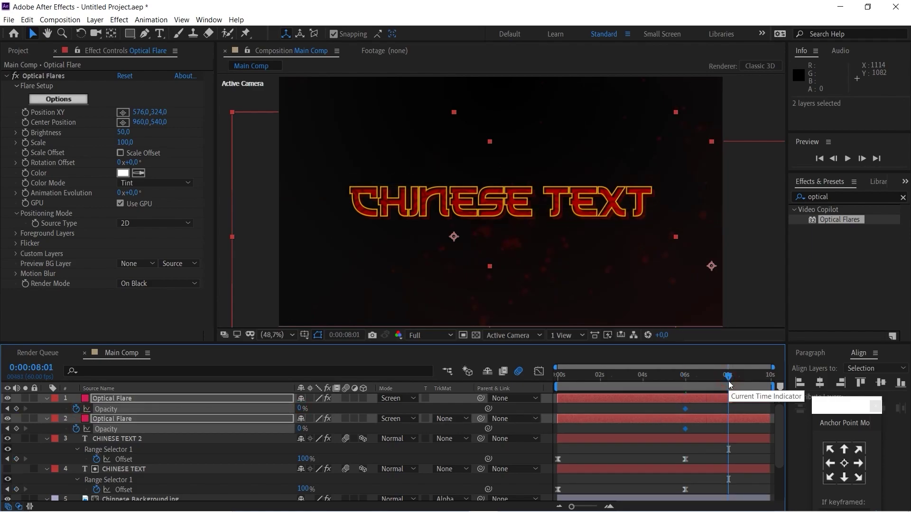
click(836, 164)
click(836, 163)
drag(302, 409, 412, 409)
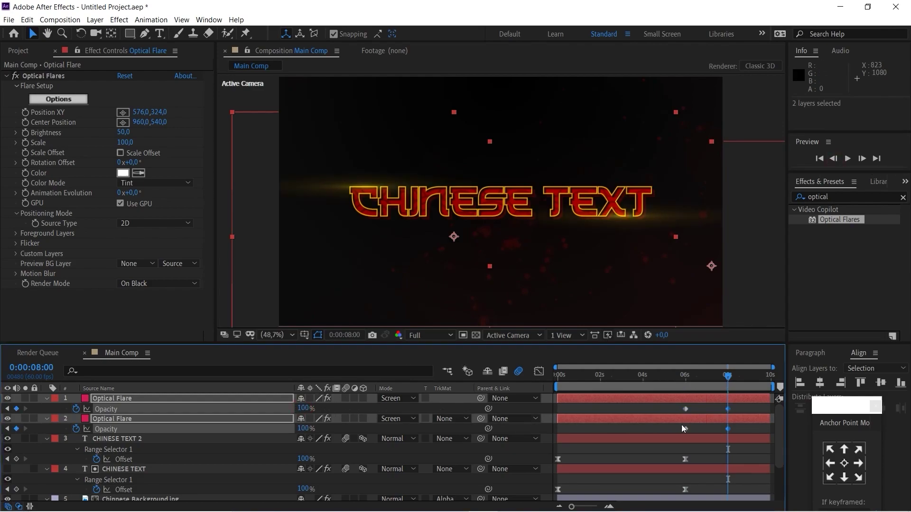
click(741, 406)
click(604, 376)
drag(588, 379, 757, 407)
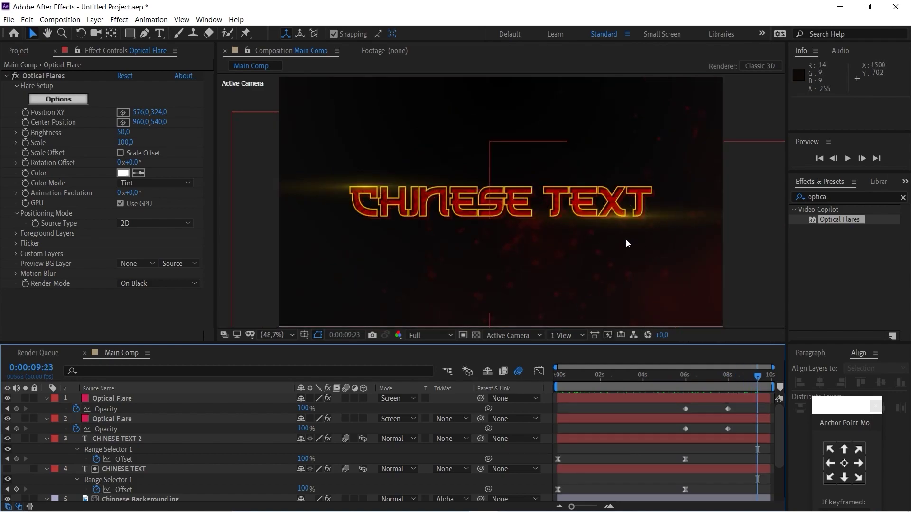
- Pre-compose all layers of Main Comp, from the top Optical Flare to Background, into a composition named All
click(121, 399)
scroll(133, 420, down, 3)
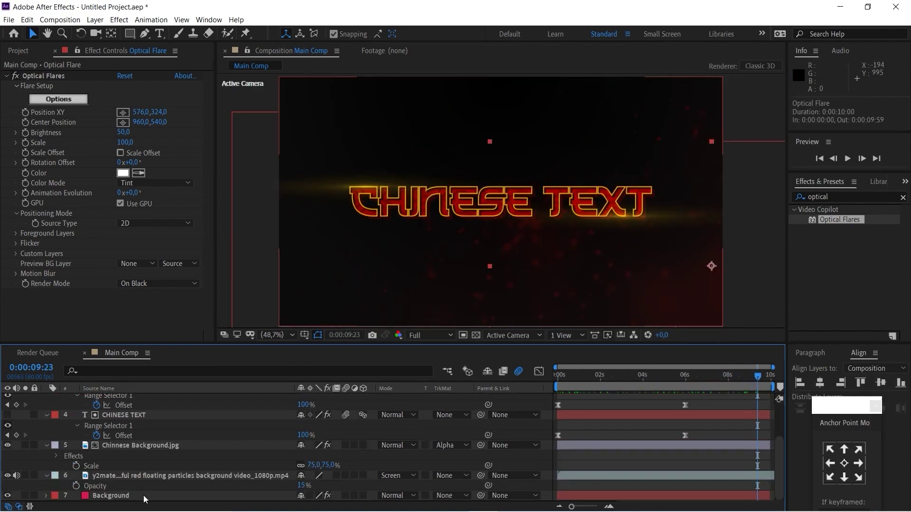
shift+click(144, 495)
right_click(144, 497)
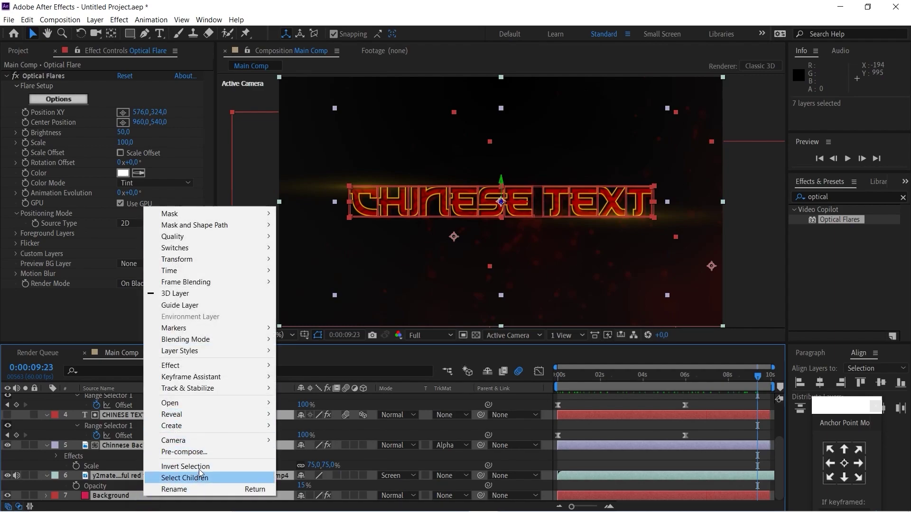
click(203, 450)
text(All)
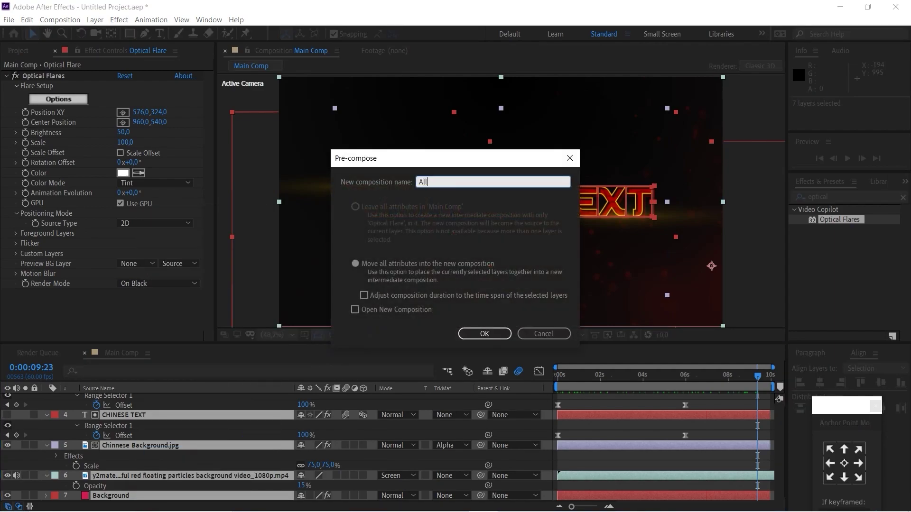
key(Return)
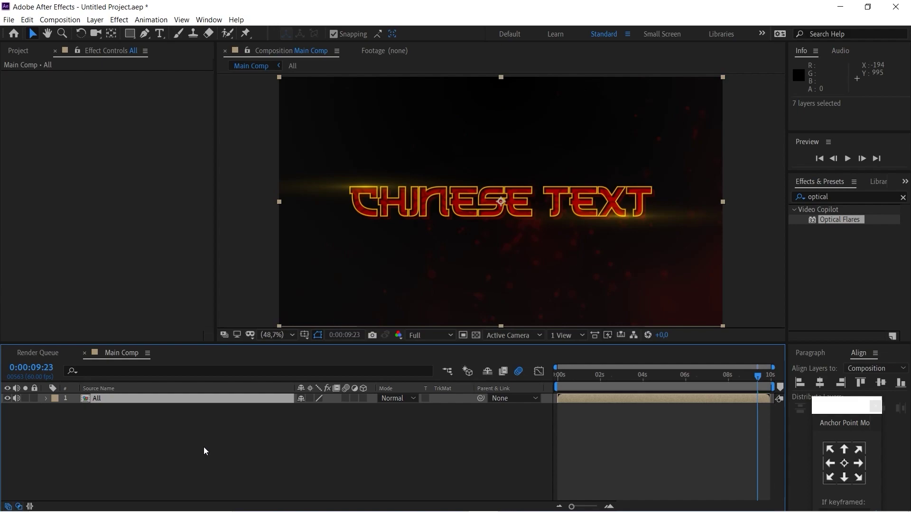
- Make the All layer 3D and add a two-node camera with the 50mm preset
click(365, 398)
click(280, 455)
right_click(280, 455)
mouse_move(380, 345)
click(456, 390)
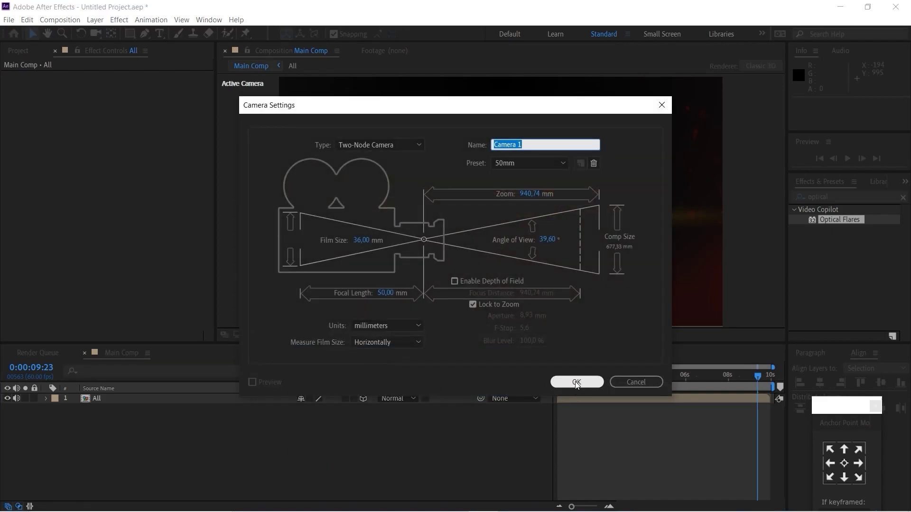
click(576, 383)
- Parent the camera to a new 3D null object and reveal the null's Position property
right_click(231, 471)
mouse_move(325, 361)
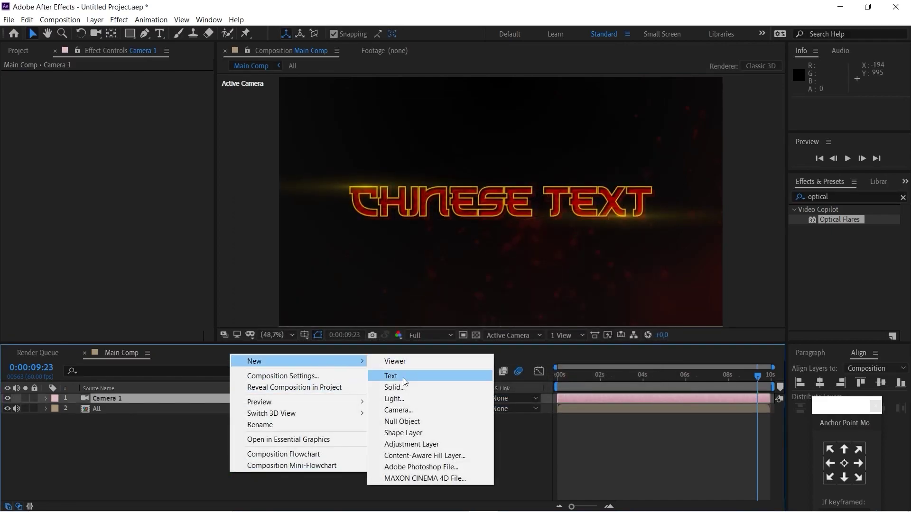
click(402, 421)
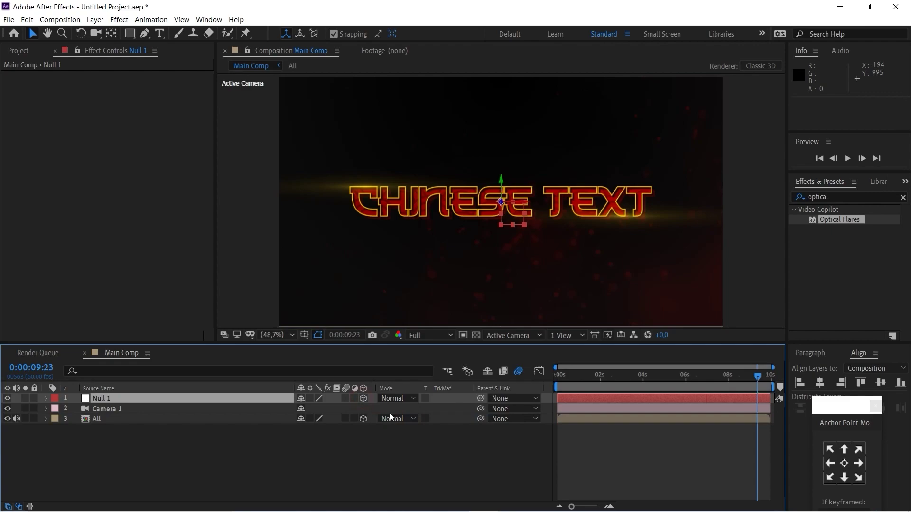
drag(460, 406, 158, 400)
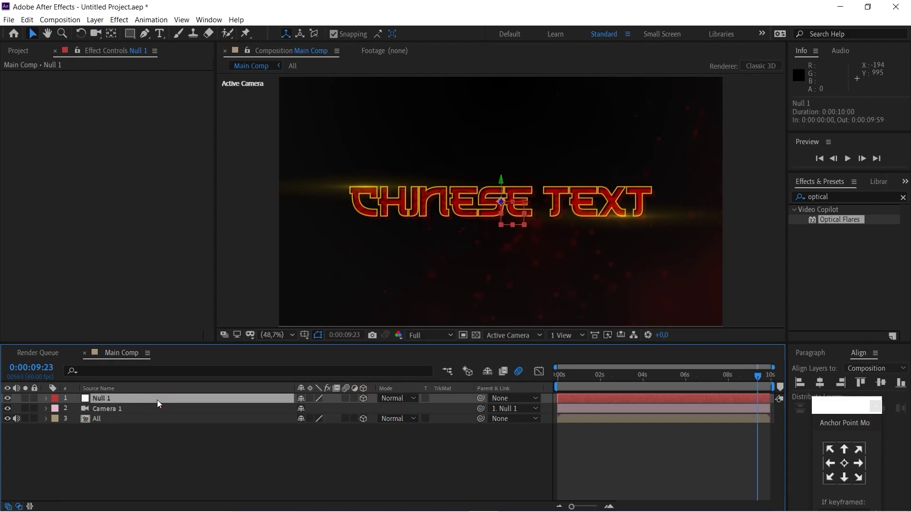
key(p)
click(76, 410)
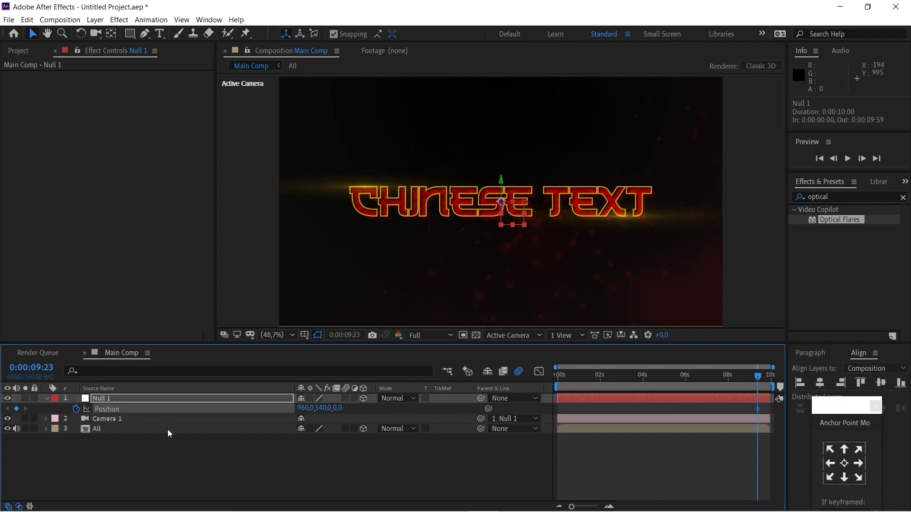
click(339, 408)
key(Return)
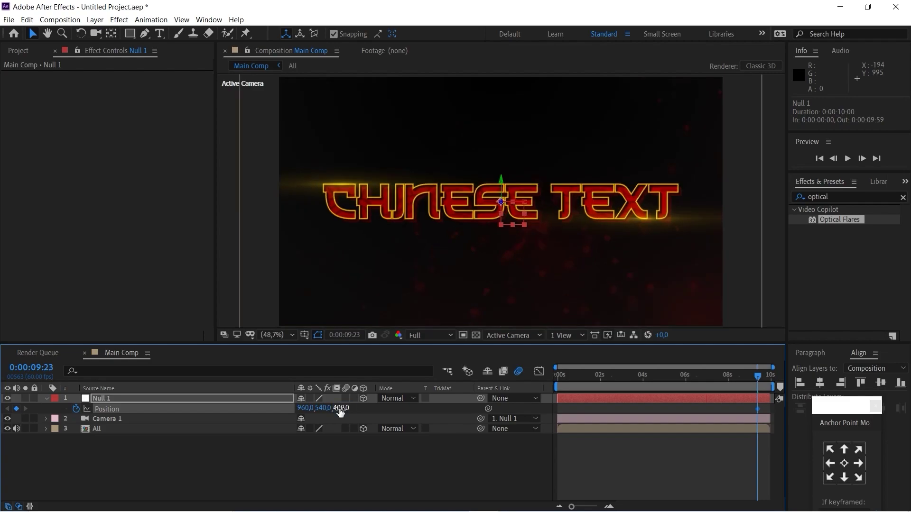
drag(715, 383, 790, 376)
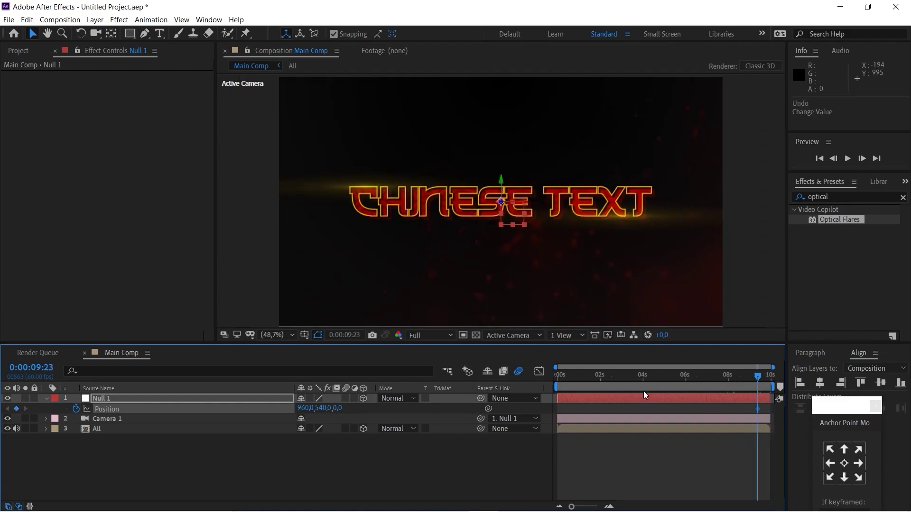
key(ctrl+z)
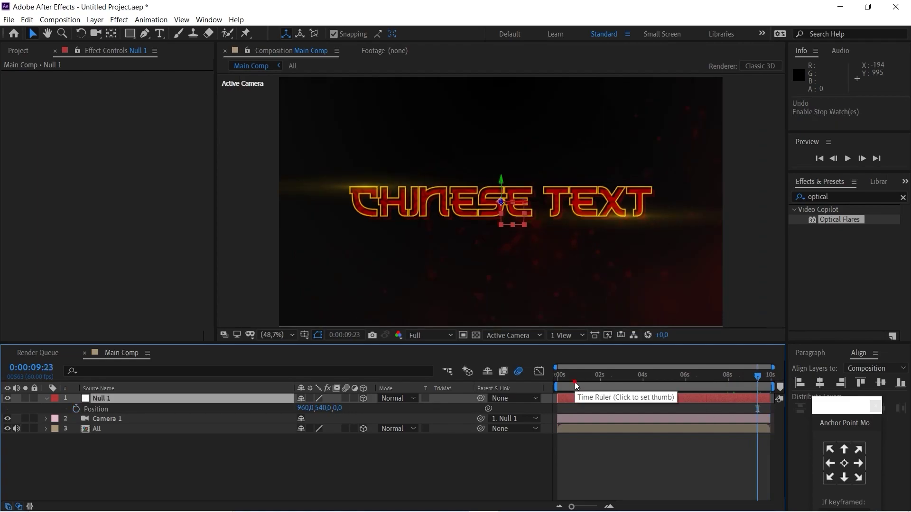
- Start a Position keyframe on the null at 0:00:00:00 with its Z value set to 400
key(Home)
click(76, 409)
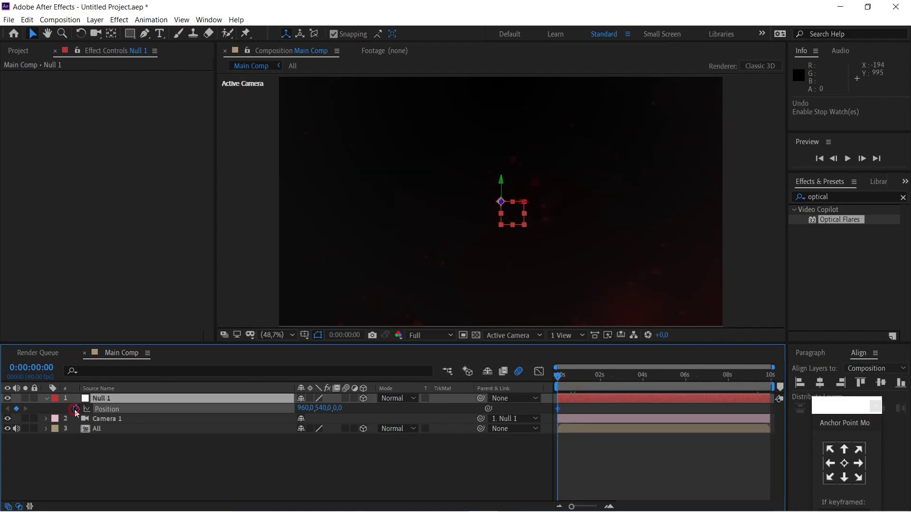
click(337, 407)
key(Return)
- Keyframe the null's Z position to 250 at the end of the composition, 0:00:09:59
drag(758, 380, 788, 378)
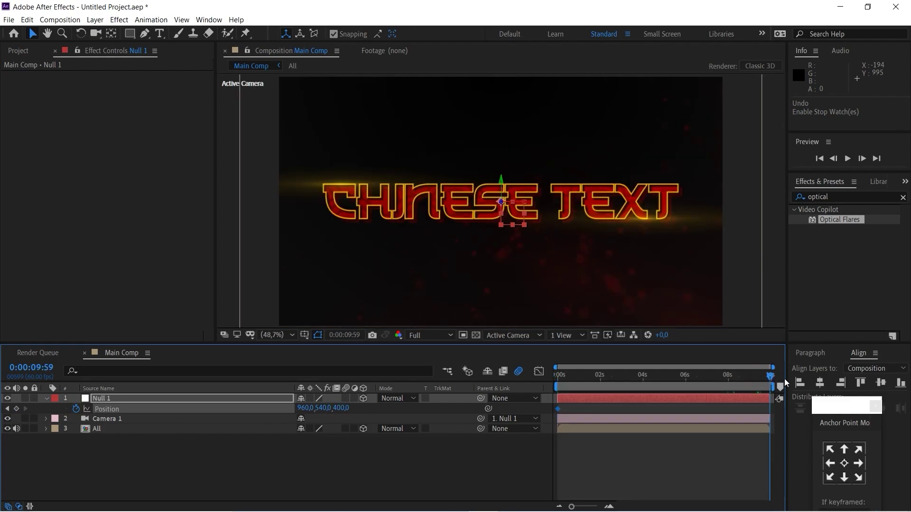
click(341, 408)
key(Return)
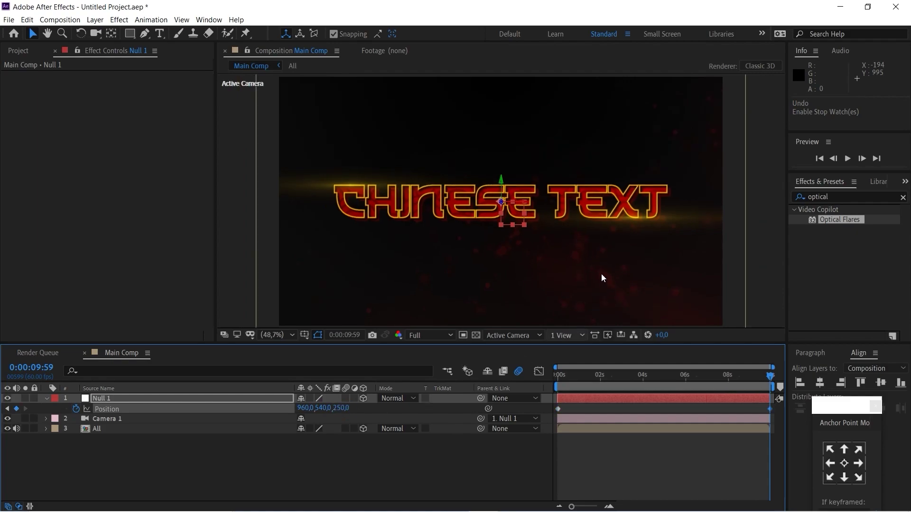
click(254, 469)
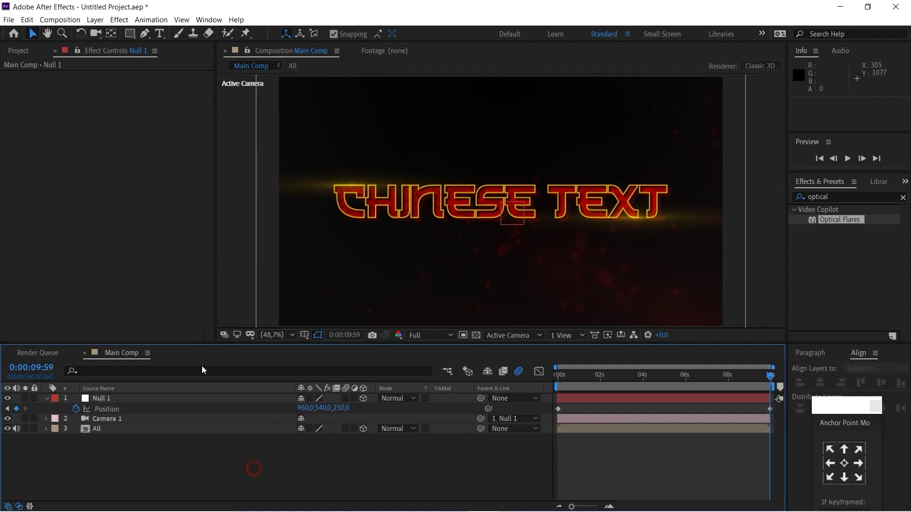
- Import the 2-35-1-aspect-ratio-black-bar-video-cinematic PNG and place it as the uppermost layer of Main Comp
click(26, 50)
right_click(75, 258)
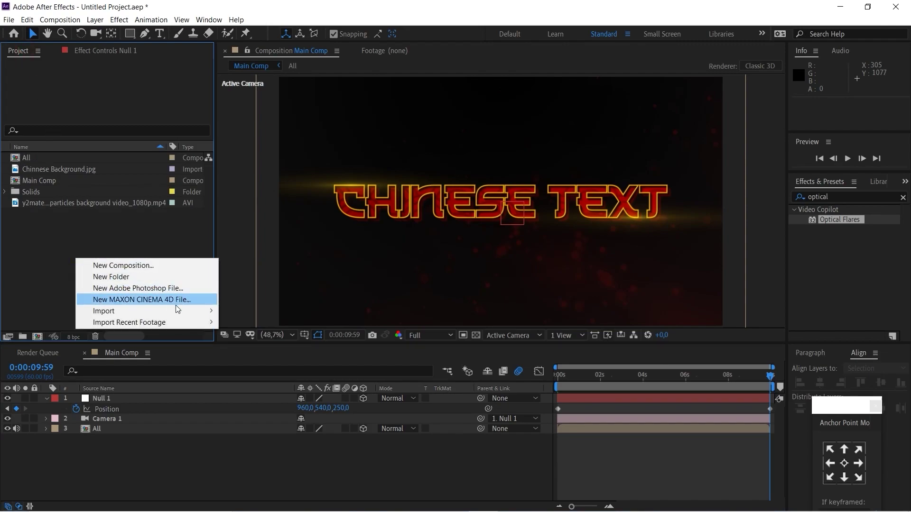
mouse_move(176, 311)
click(245, 308)
click(140, 138)
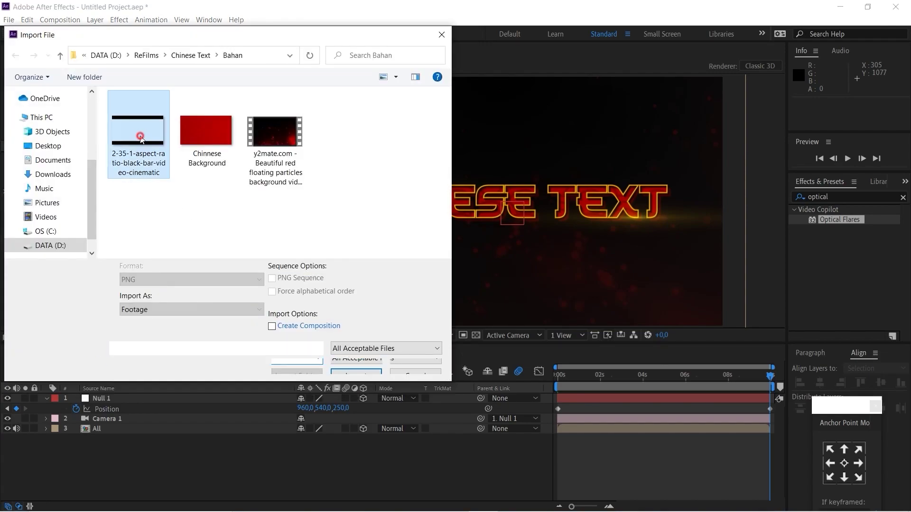
click(356, 375)
drag(75, 160, 172, 394)
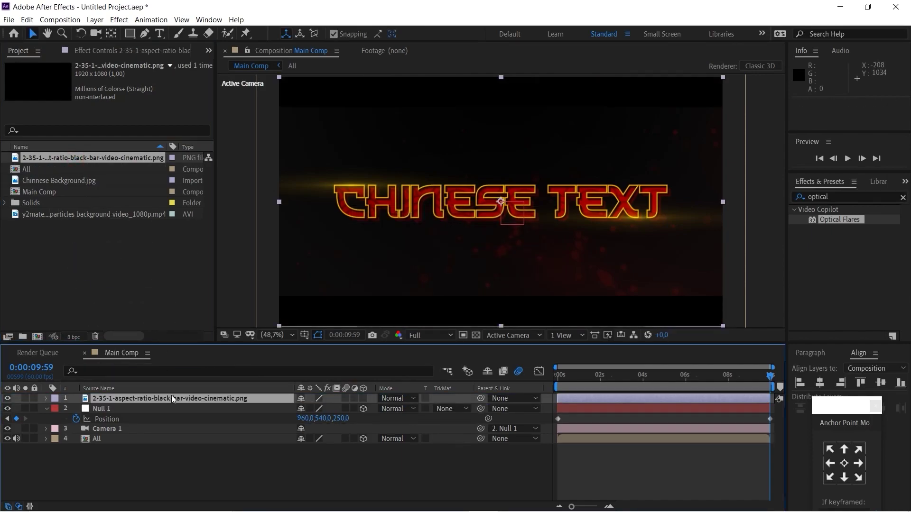
click(622, 463)
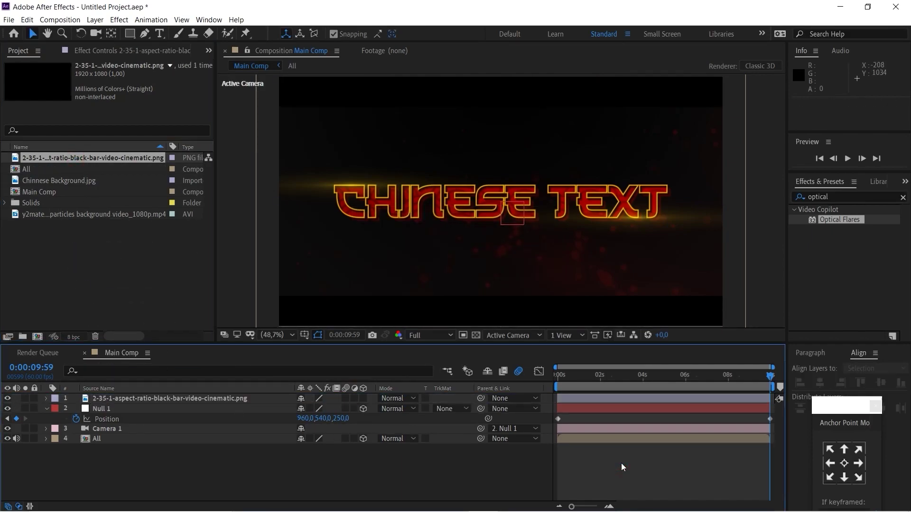